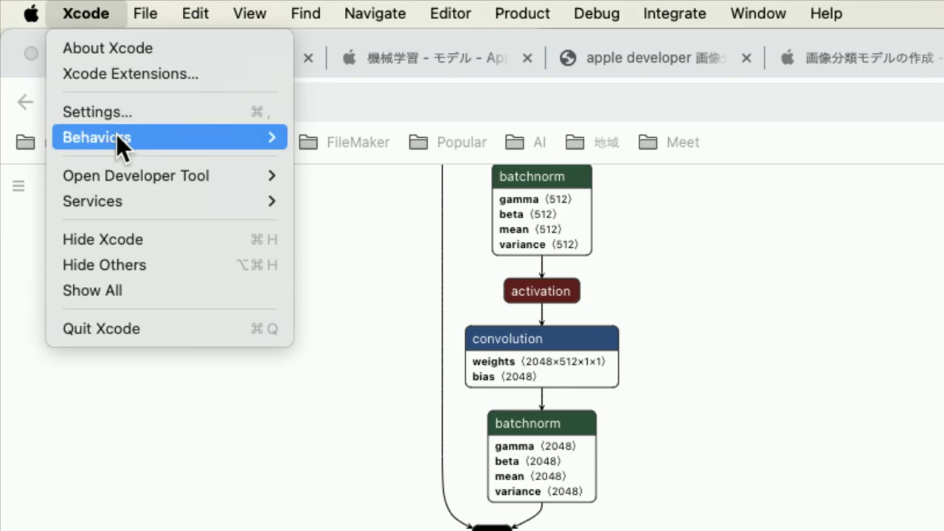
# - Launch Create ML from Xcode and create an Image Classification project named MyImageClassifier on the Desktop
pyautogui.moveTo(119, 163)
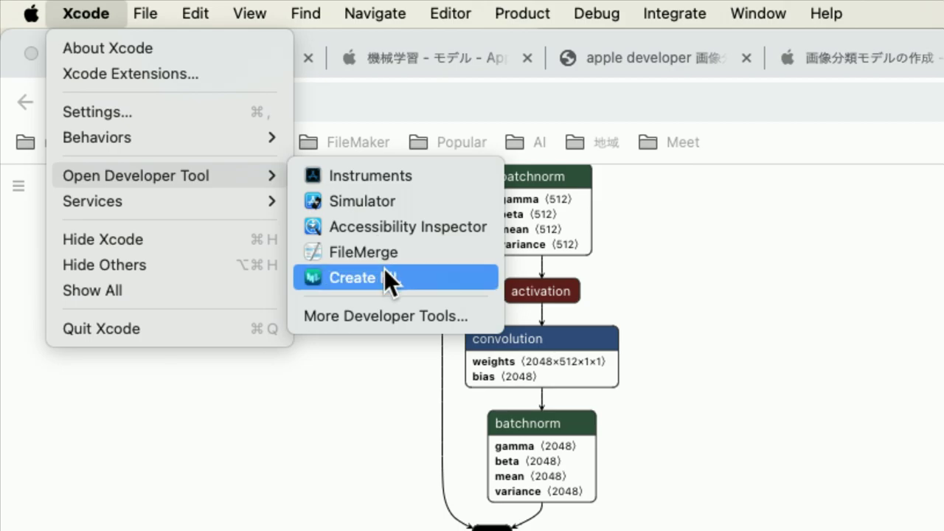
pyautogui.click(385, 270)
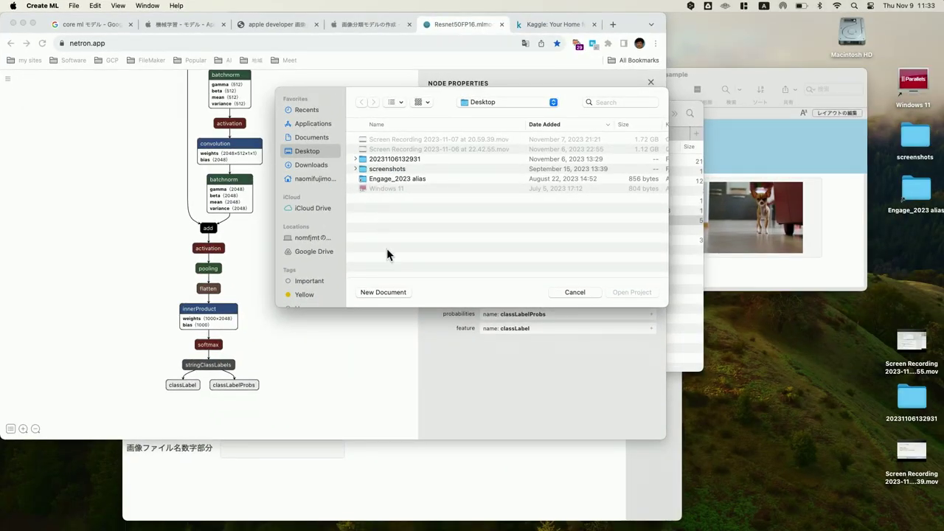
pyautogui.click(384, 292)
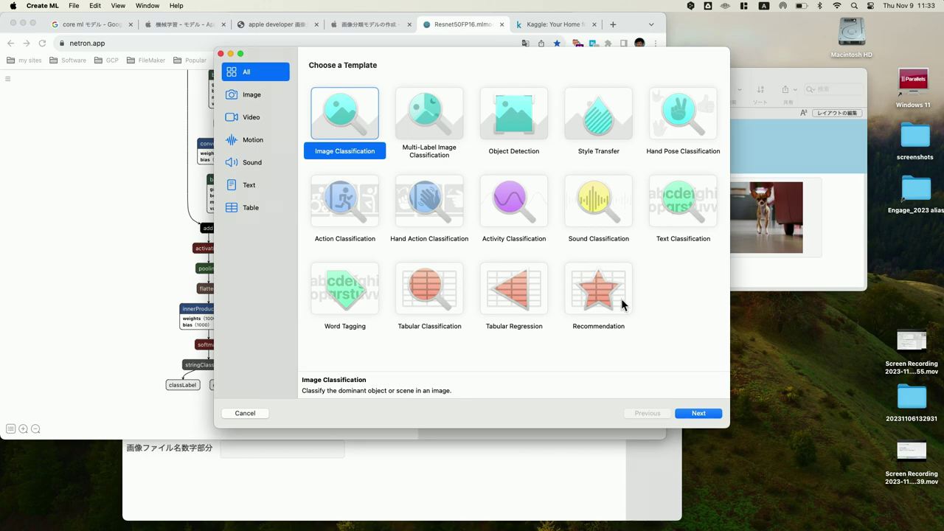
pyautogui.click(698, 413)
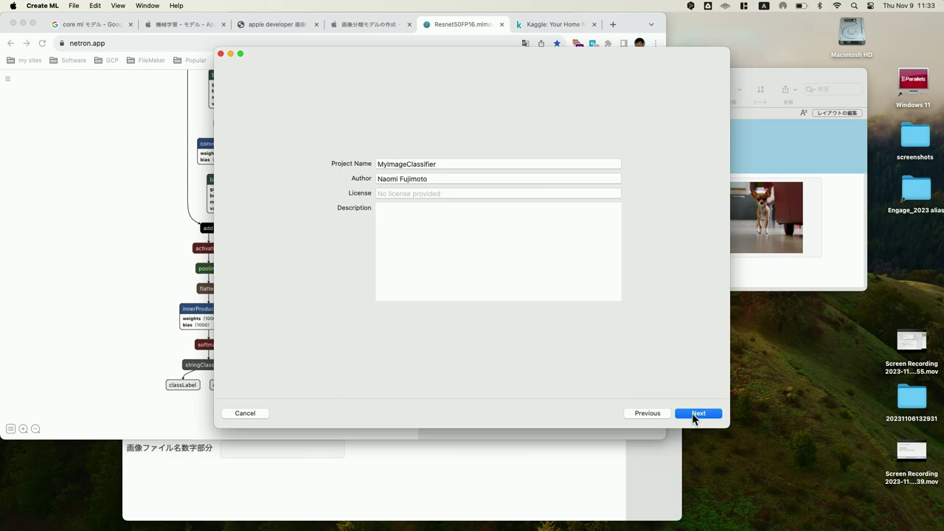
pyautogui.click(694, 415)
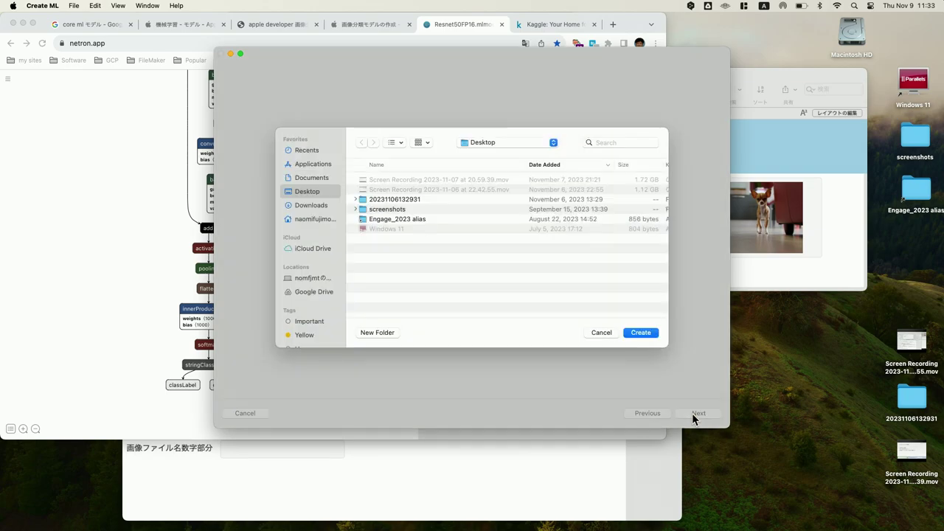
pyautogui.click(641, 333)
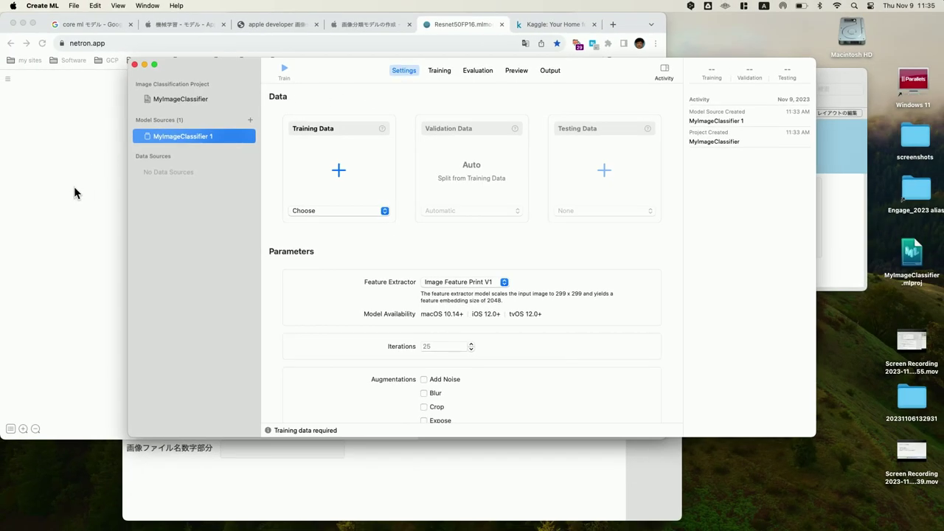
# - Switch to the Keynote presentation and advance from the demo title slide to the slide on preparing training images
pyautogui.press('super+Tab')
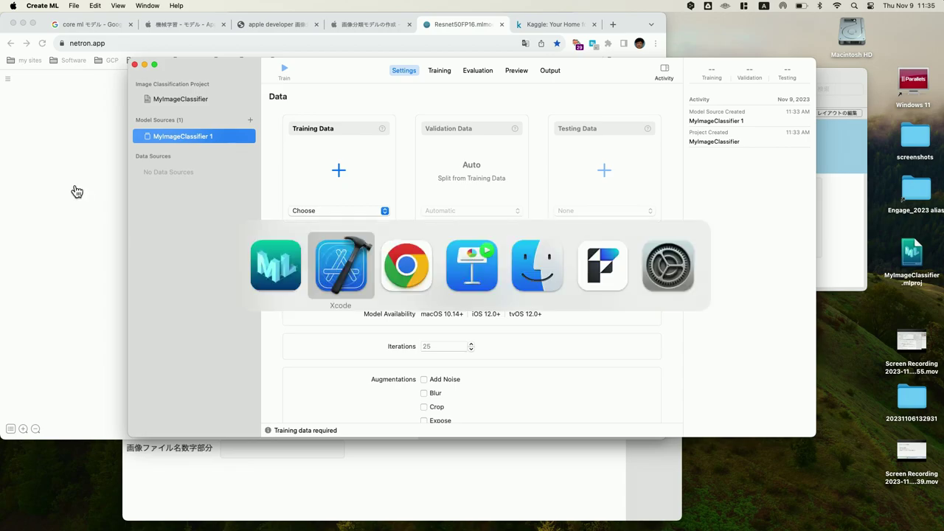
pyautogui.press('super+Tab')
pyautogui.press('super+Tab')
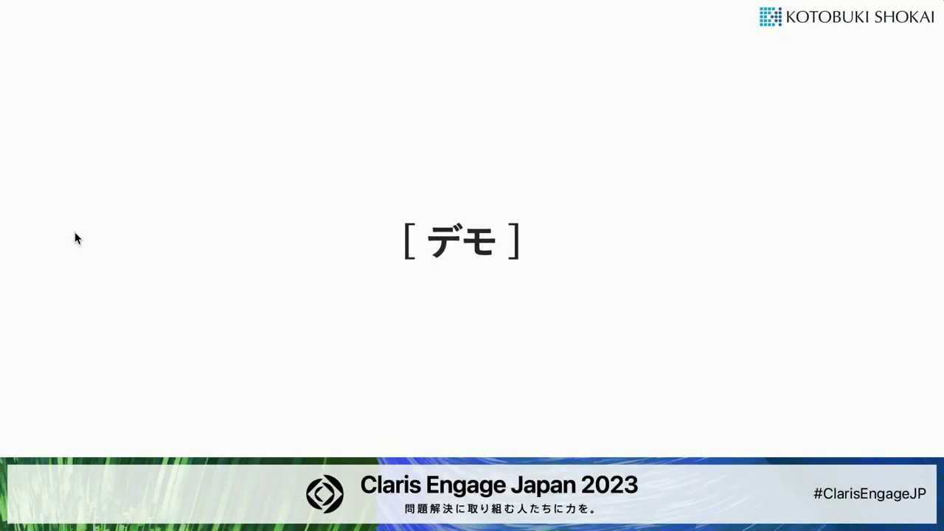
pyautogui.press('Right')
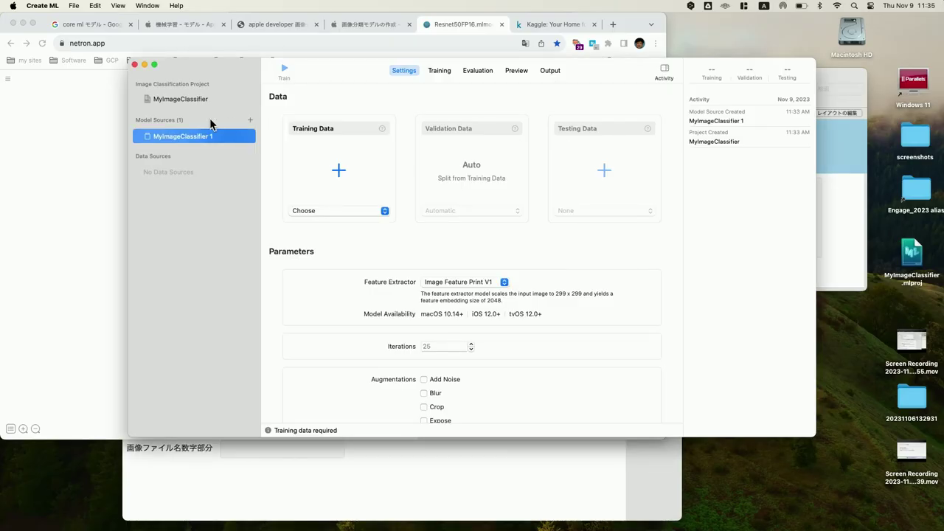
# - Switch to Chrome and review the Apple Developer page 画像分類モデルの作成 through its data collection and training data sections
pyautogui.click(61, 177)
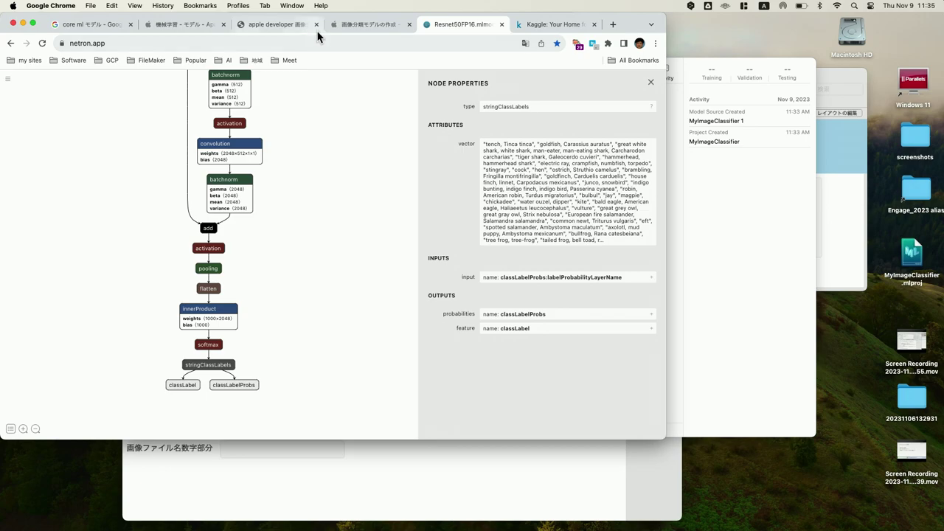
pyautogui.click(272, 25)
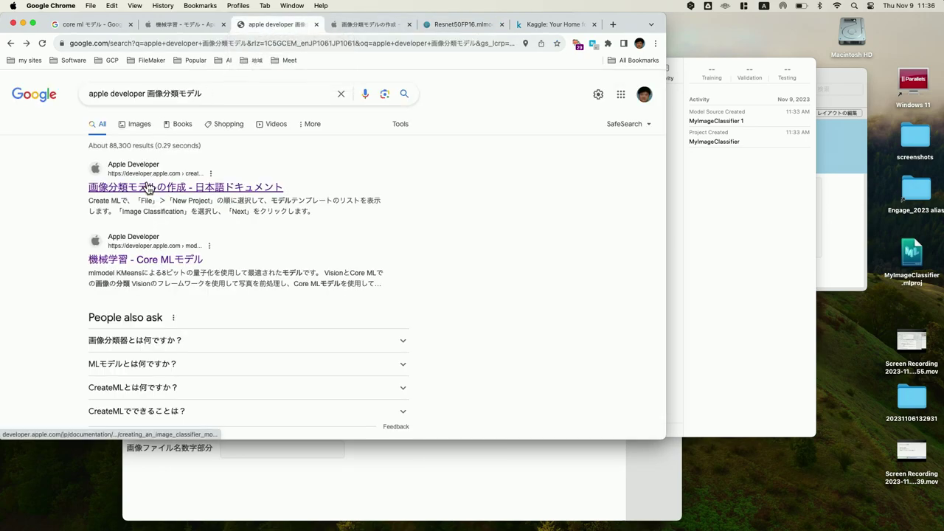
pyautogui.click(384, 25)
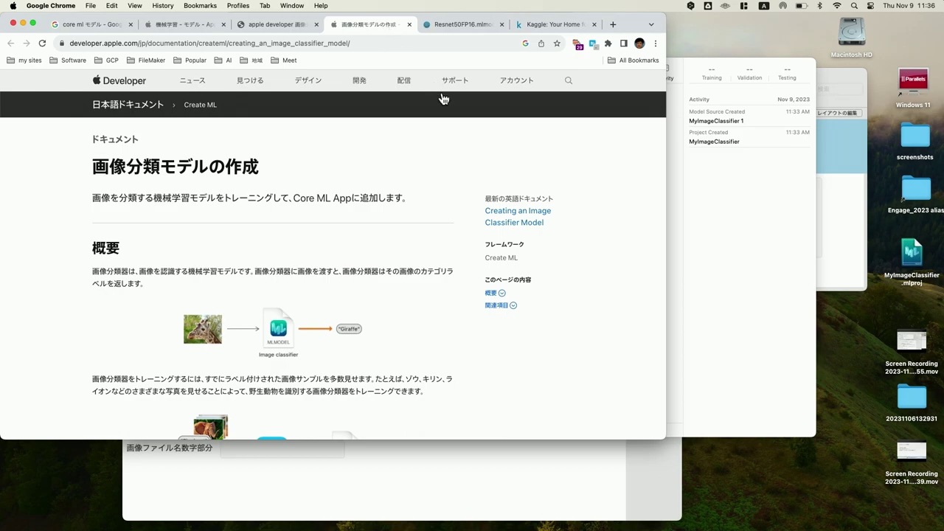
pyautogui.scroll(-5, 392, 211)
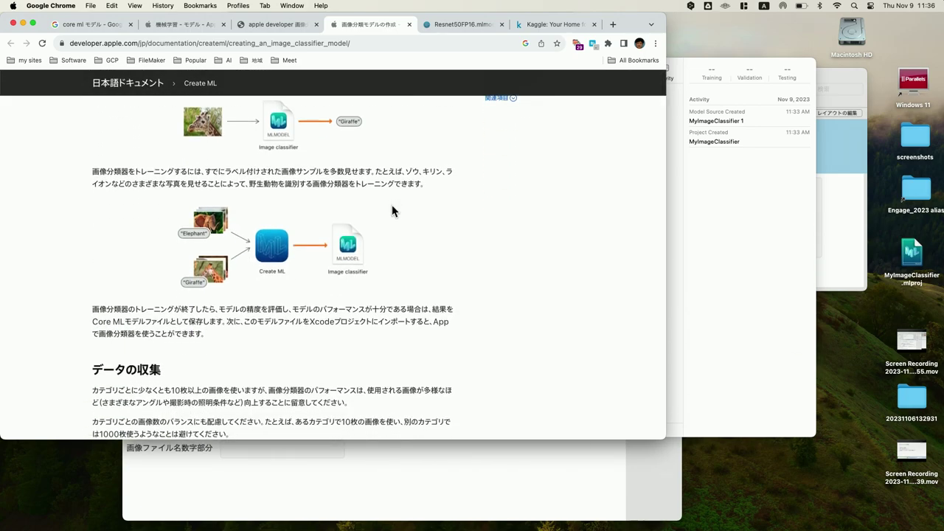
pyautogui.scroll(-3, 392, 212)
pyautogui.scroll(-4, 392, 212)
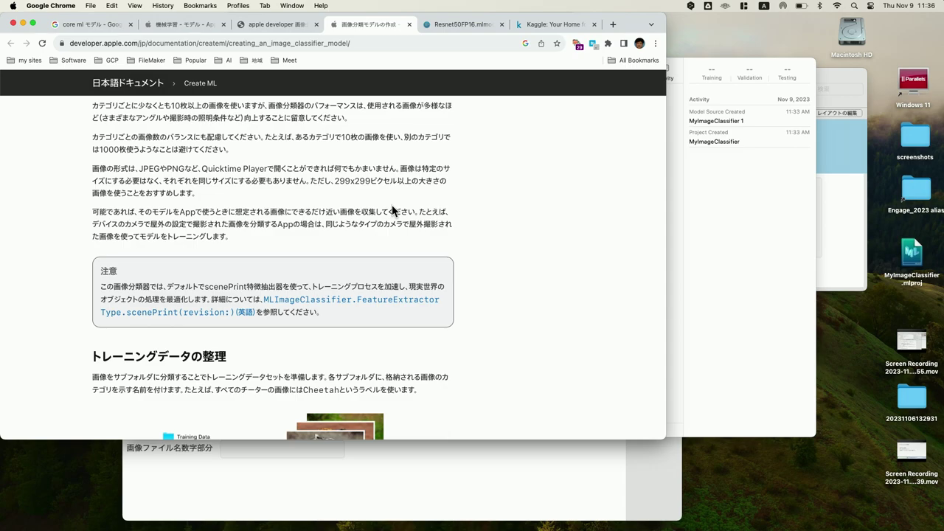
# - Return to the Keynote presentation and advance past the slide モデルの学習用画像の準備
pyautogui.press('super+Tab')
pyautogui.press('super+Tab')
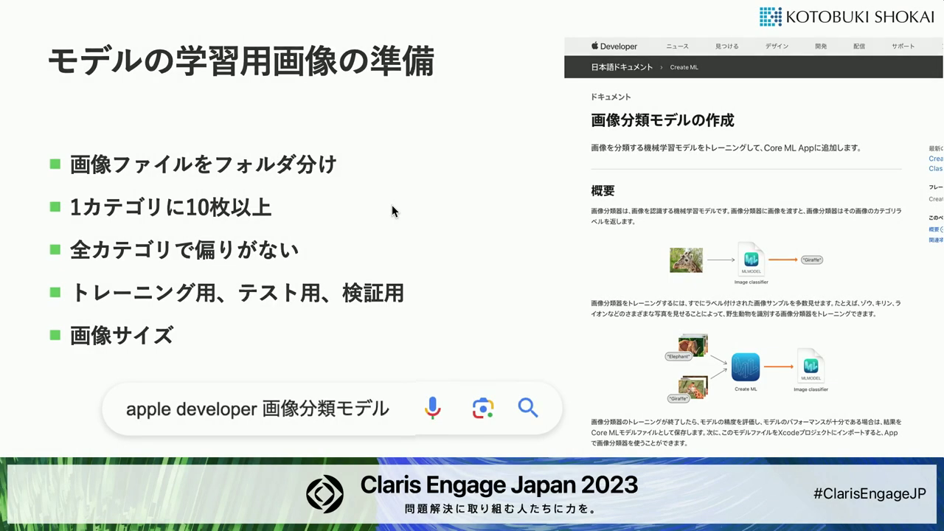
pyautogui.press('Right')
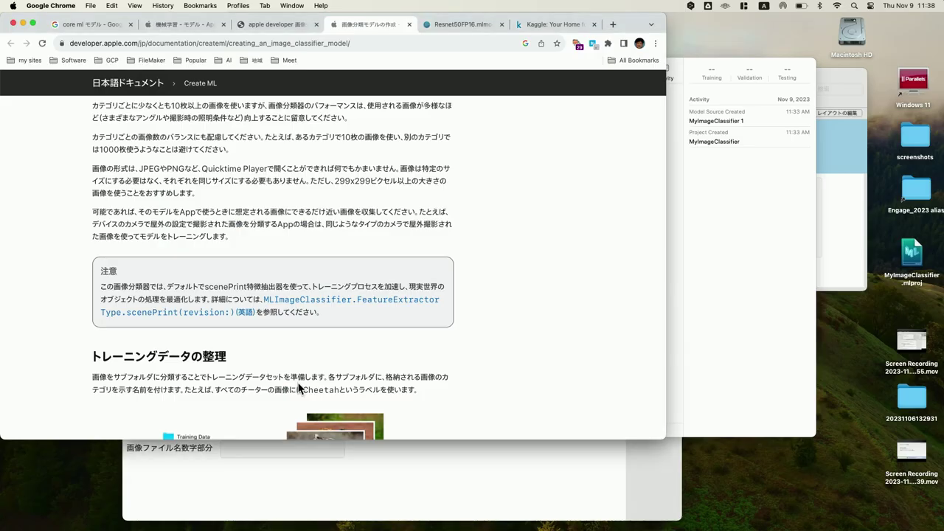
# - Switch to Finder, open the Training Data folder inside ml_material and expand the チワワ category folder
pyautogui.hotkey('ctrl', 'Up')
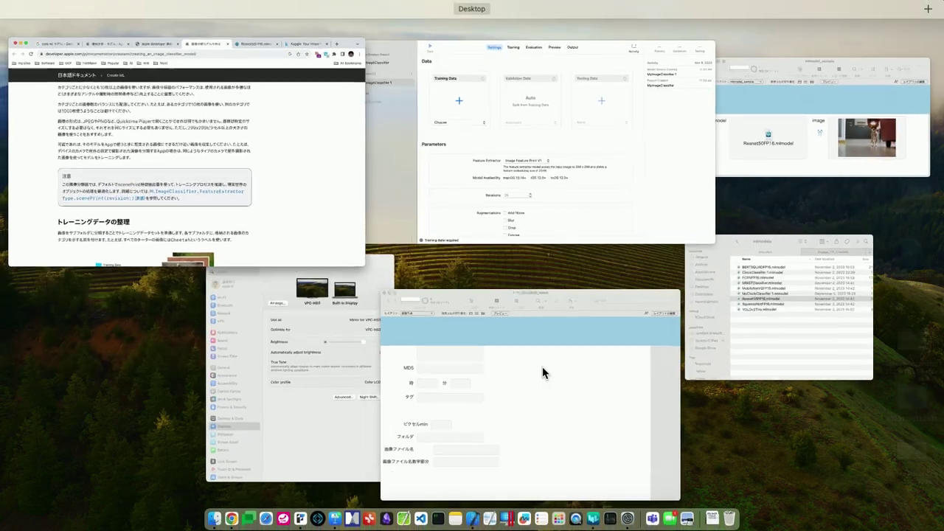
pyautogui.click(822, 352)
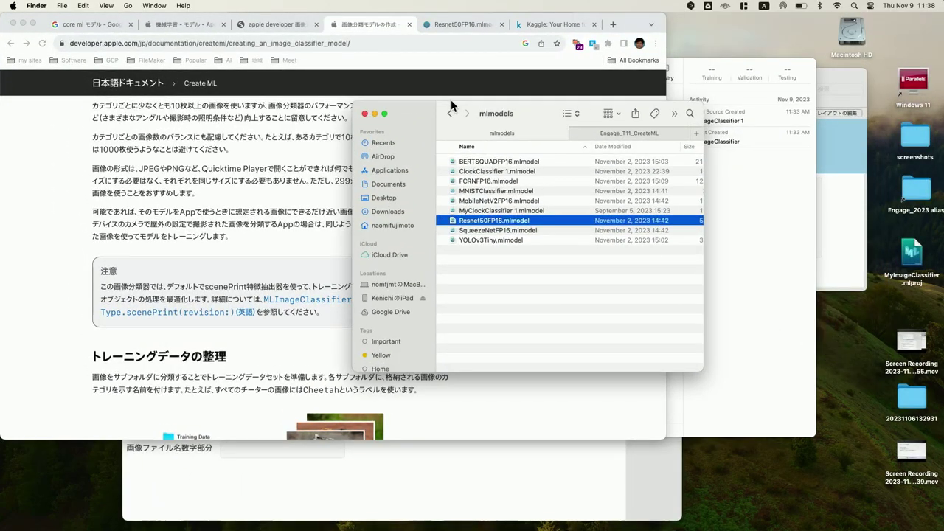
pyautogui.click(449, 113)
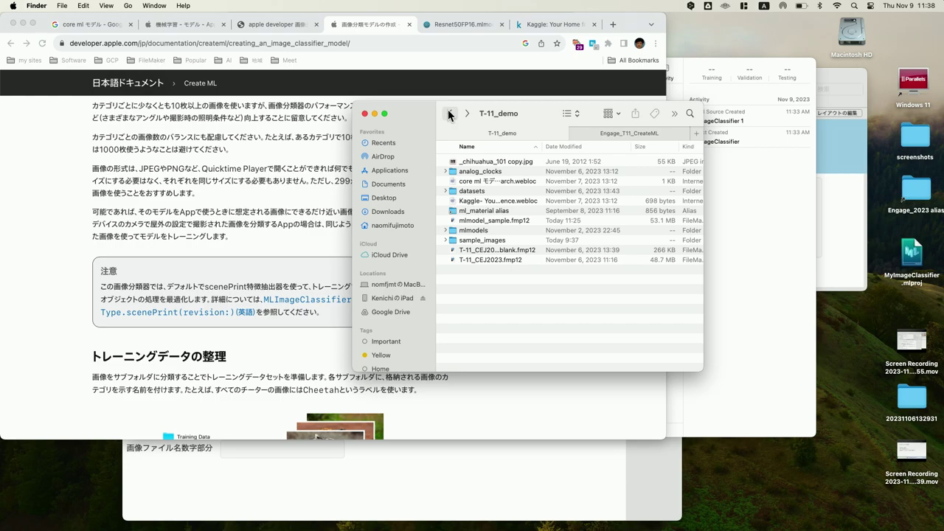
pyautogui.doubleClick(491, 211)
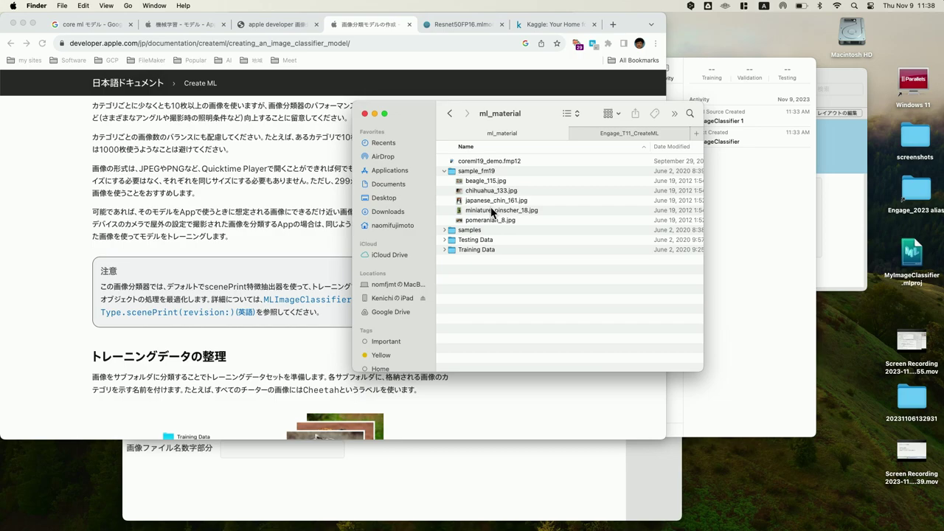
pyautogui.doubleClick(477, 251)
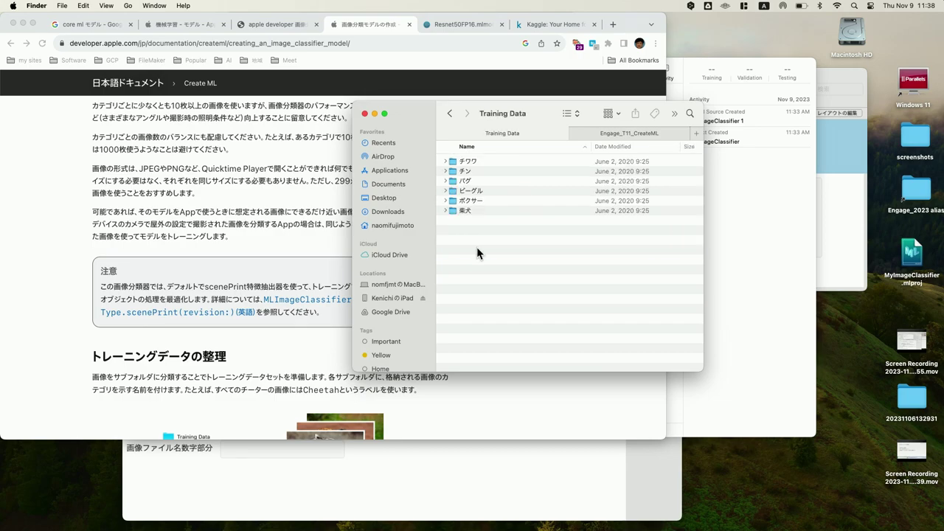
pyautogui.click(445, 161)
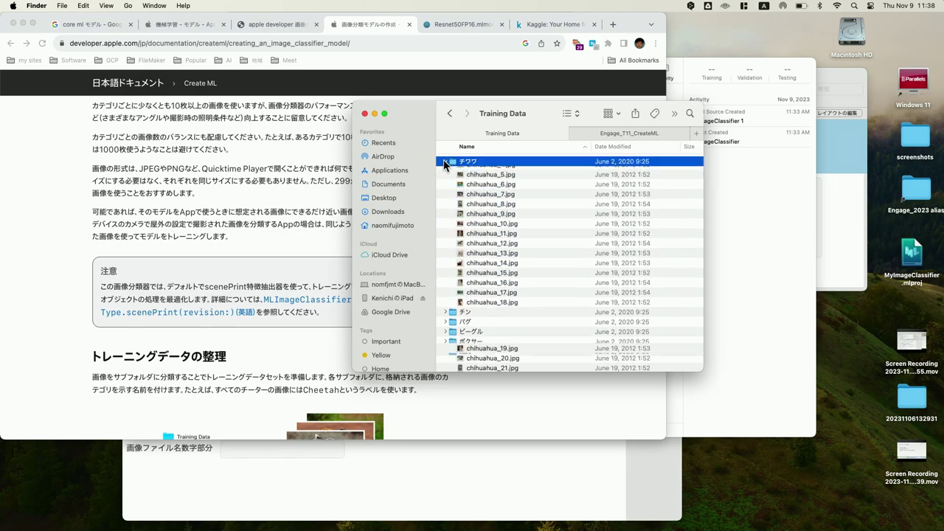
# - Preview the sample photos in the チワワ folder from chihuahua_1.jpg through chihuahua_11.jpg, and close the preview
pyautogui.click(486, 174)
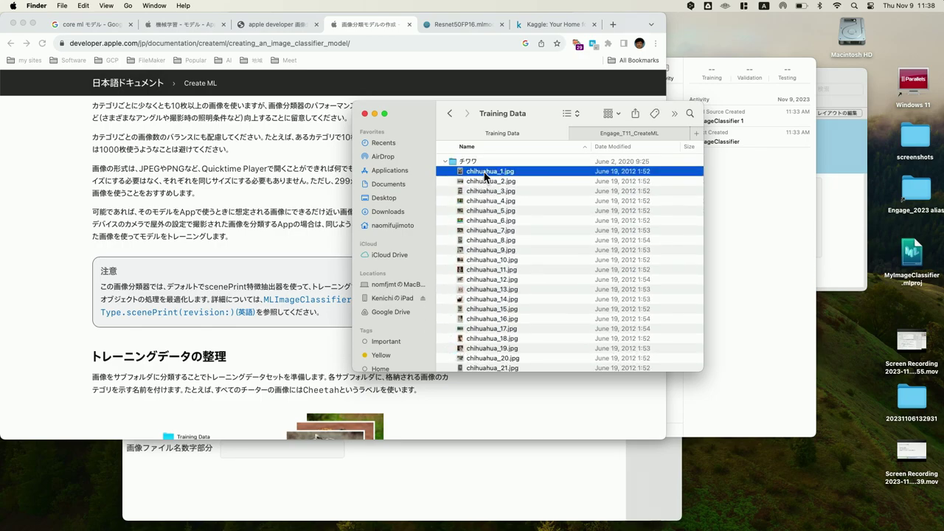
pyautogui.press('space')
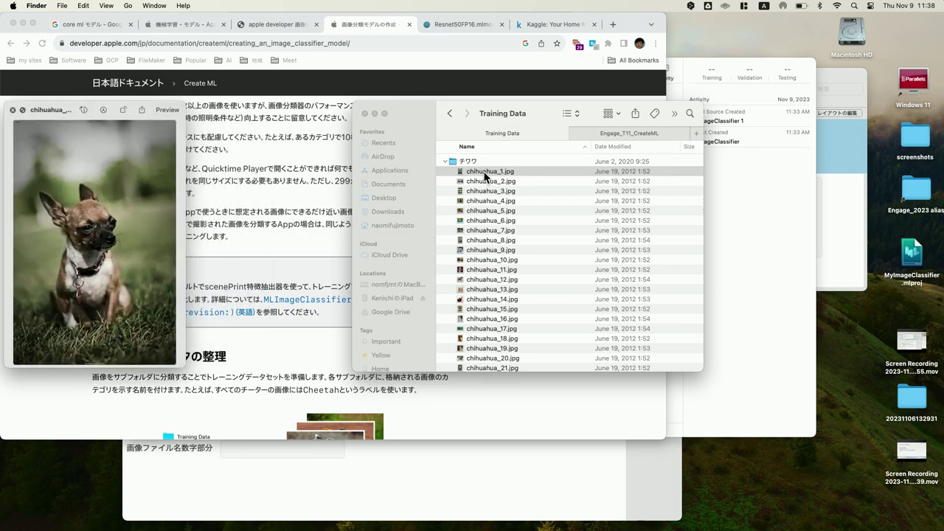
pyautogui.press('Down')
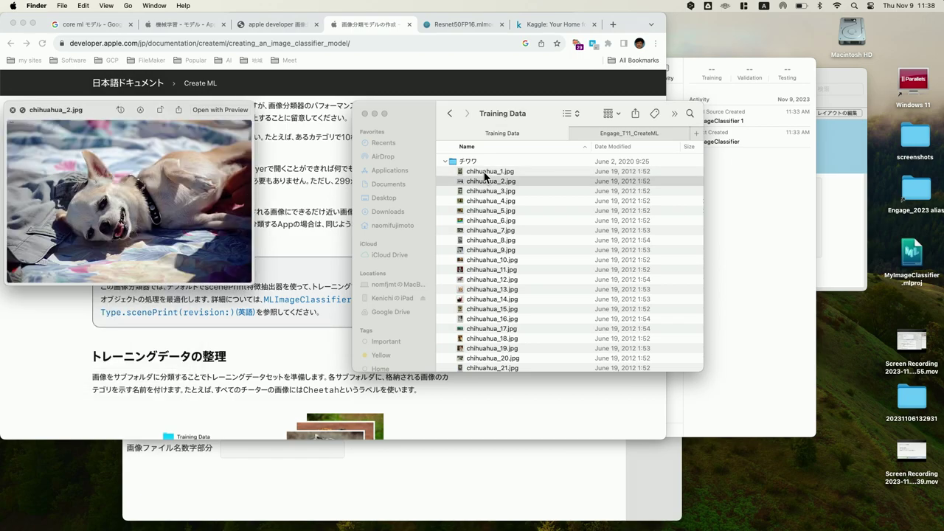
pyautogui.press('Up')
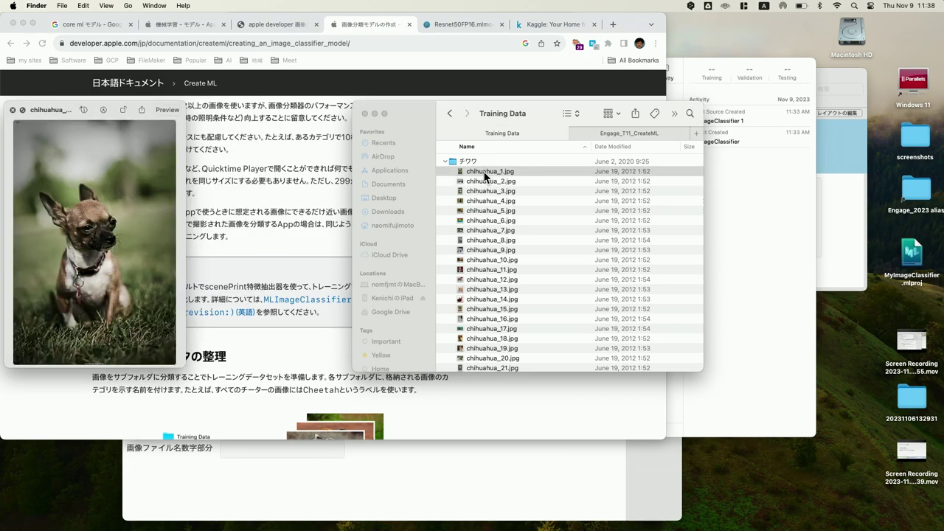
pyautogui.press('Down')
pyautogui.press('Down')
pyautogui.press('Down')
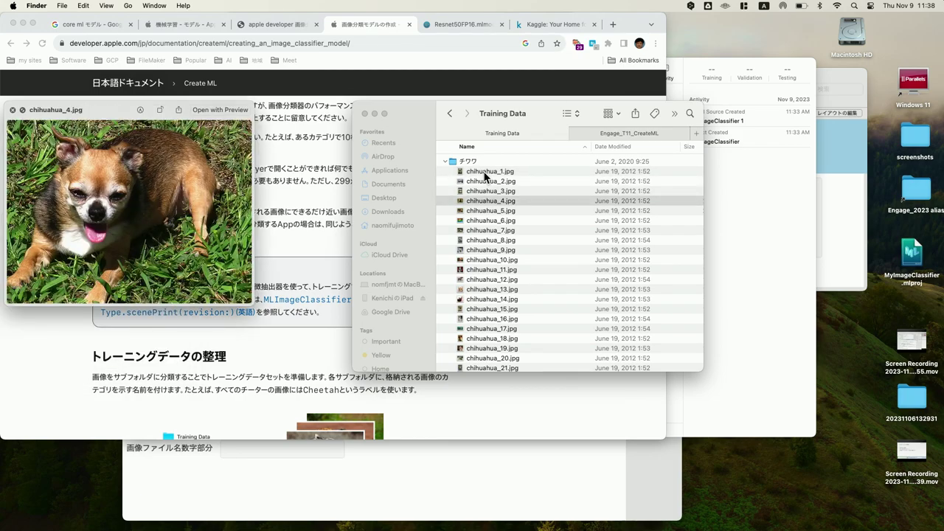
pyautogui.press('Down')
pyautogui.press('Down')
pyautogui.press('Down')
pyautogui.press('Down')
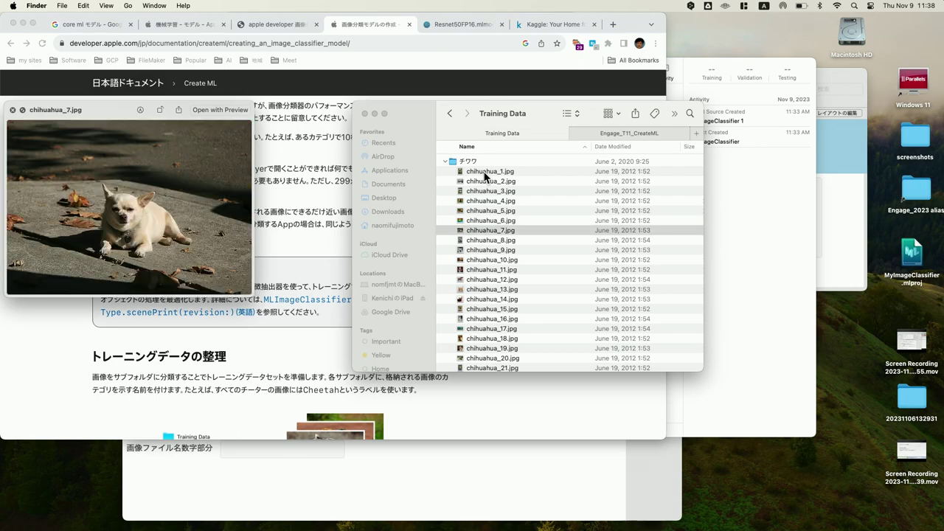
pyautogui.press('Down')
pyautogui.press('Down')
pyautogui.press('Down')
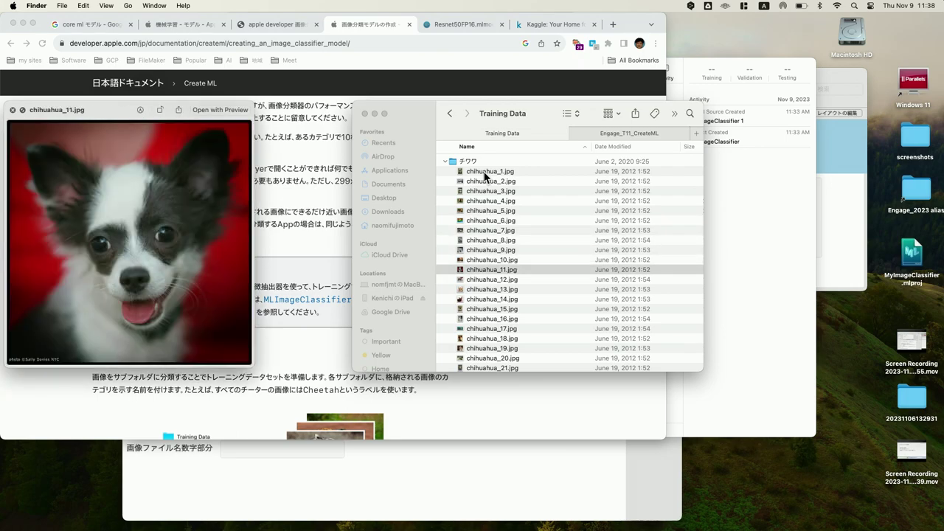
pyautogui.press('space')
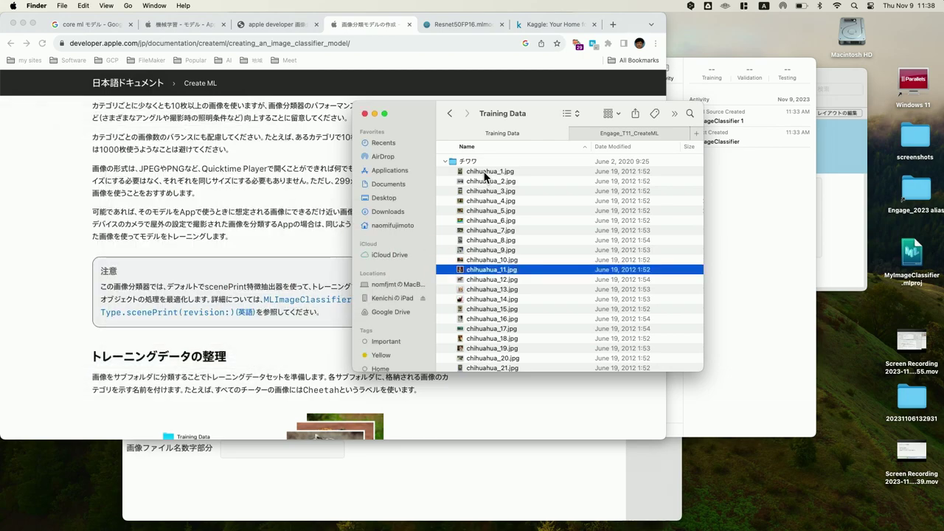
# - Switch back to the Keynote slide showing the Testing Data and Training Data folder structure
pyautogui.press('super+Tab')
pyautogui.press('super+Tab')
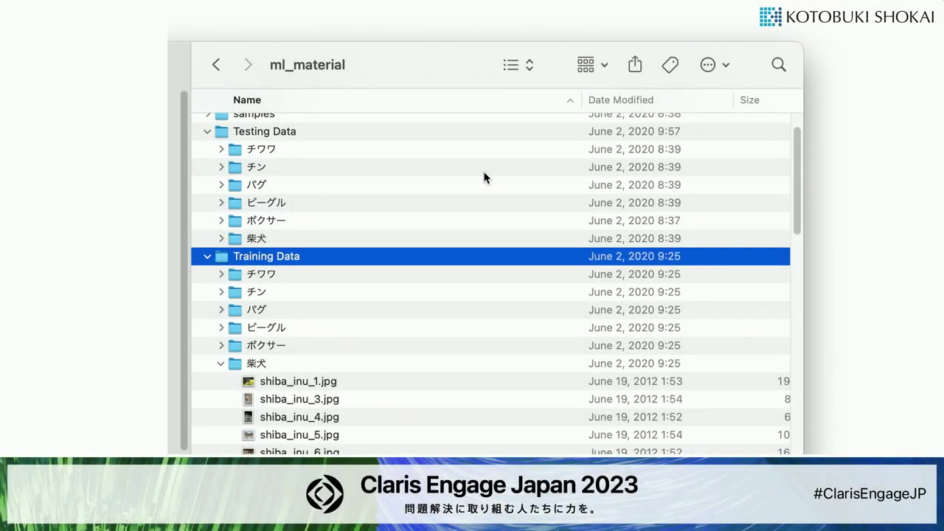
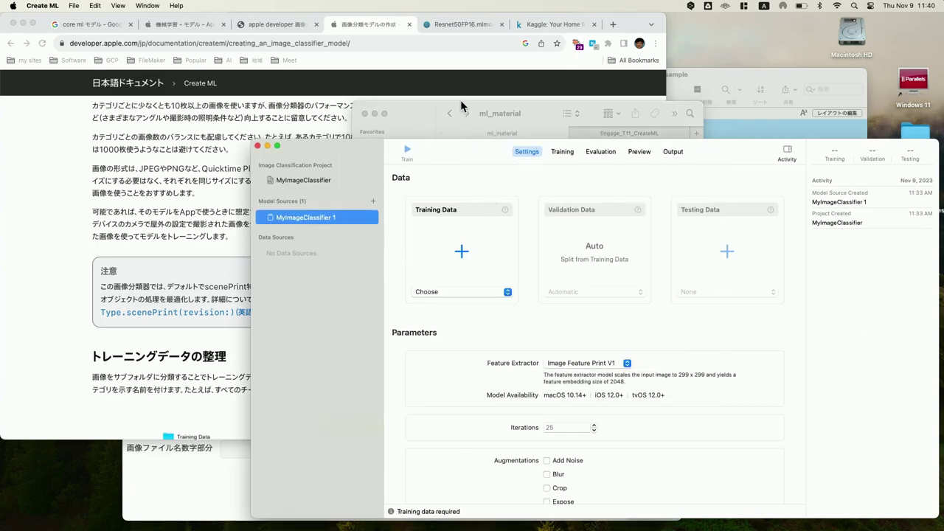
# - Switch to Finder, move the ml_material window clear of the Create ML project, and preview the Training Data folder's information
pyautogui.click(425, 112)
pyautogui.moveTo(425, 111); pyautogui.dragTo(114, 45)
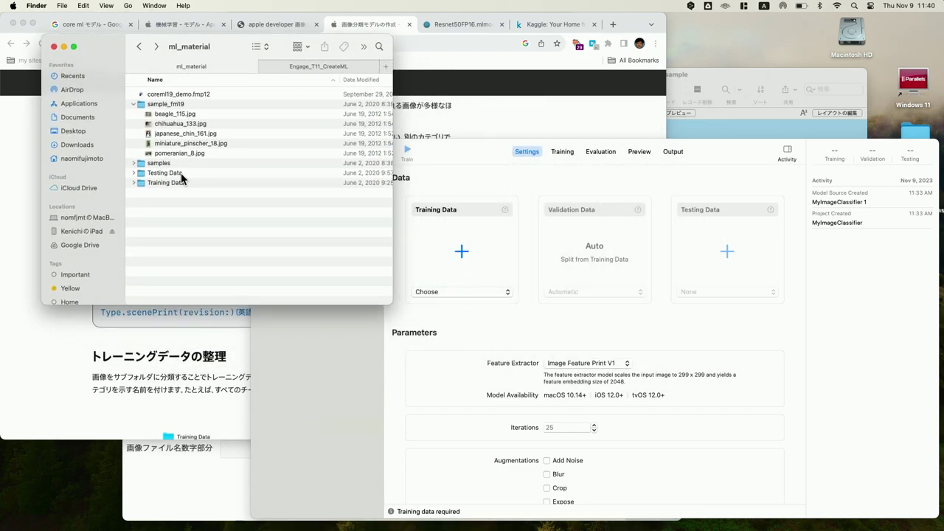
pyautogui.click(170, 182)
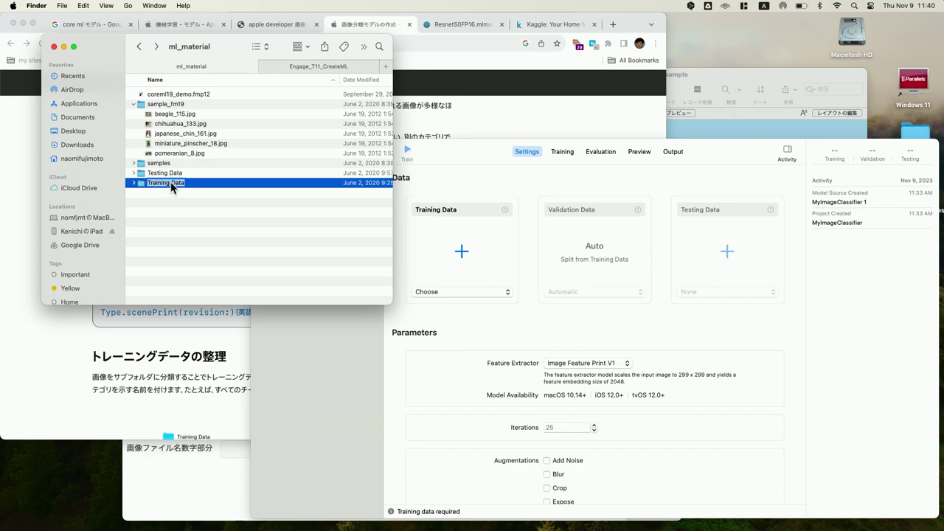
pyautogui.press('Escape')
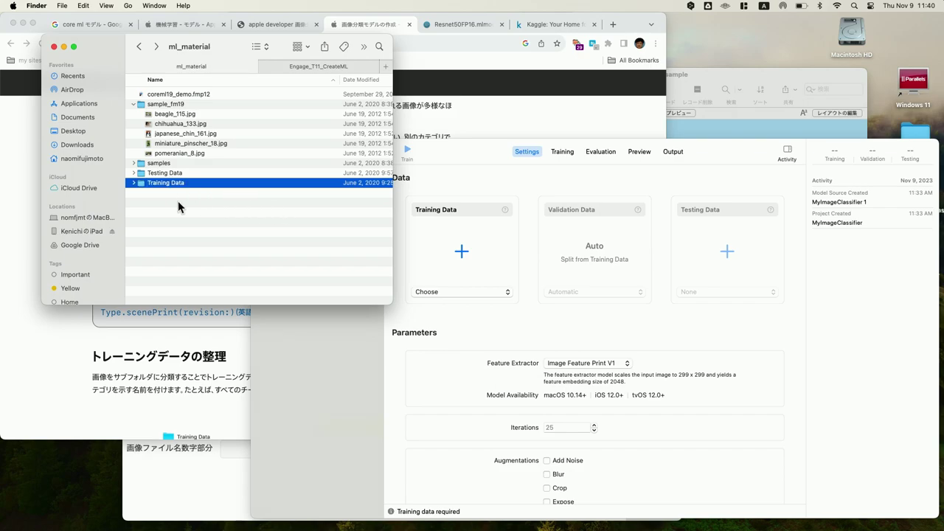
pyautogui.press('space')
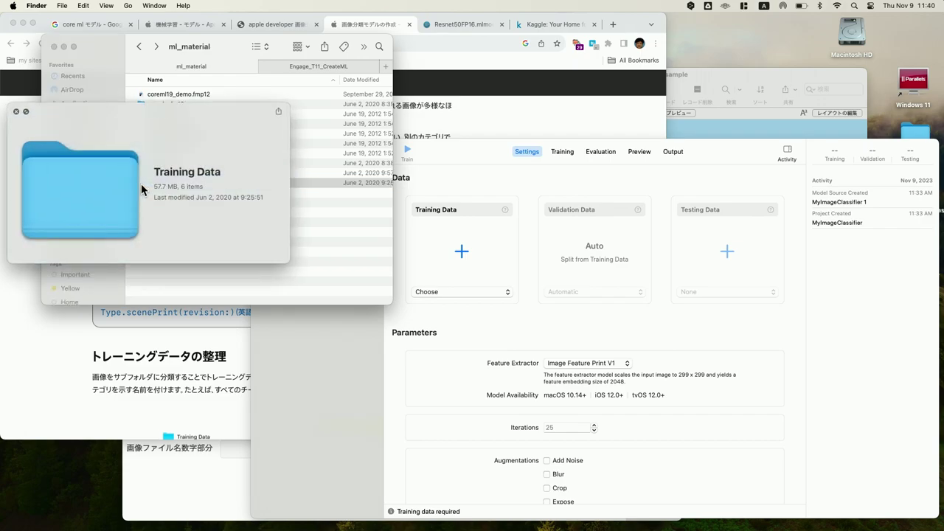
pyautogui.click(16, 112)
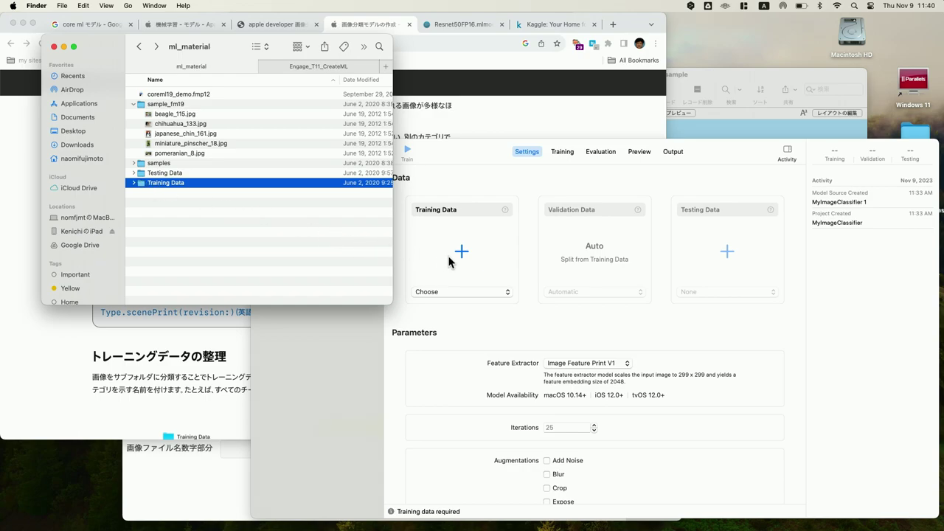
# - Load the Training Data folder from Engage_2023 > Engage_T11_CreateML > T-11_demo > ml_material alias as the training data of MyImageClassifier 1 in Create ML
pyautogui.click(450, 295)
pyautogui.click(450, 295)
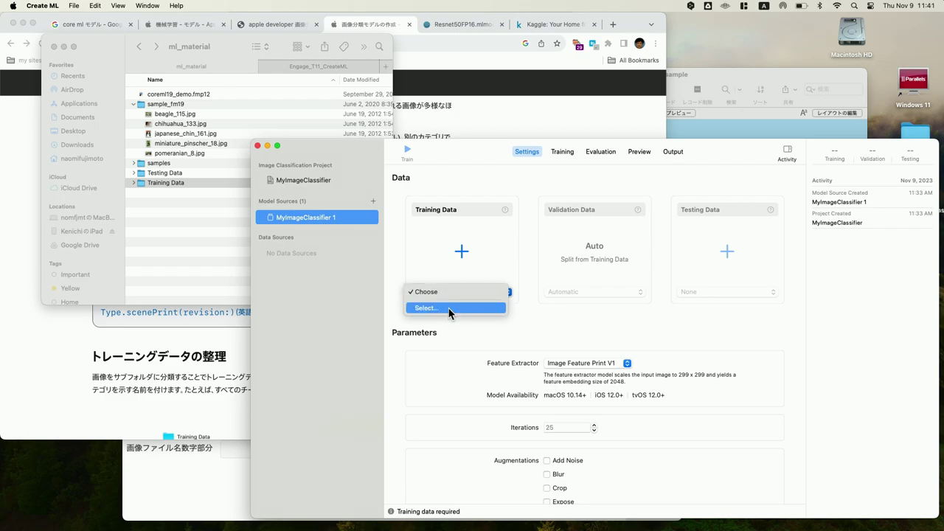
pyautogui.click(450, 308)
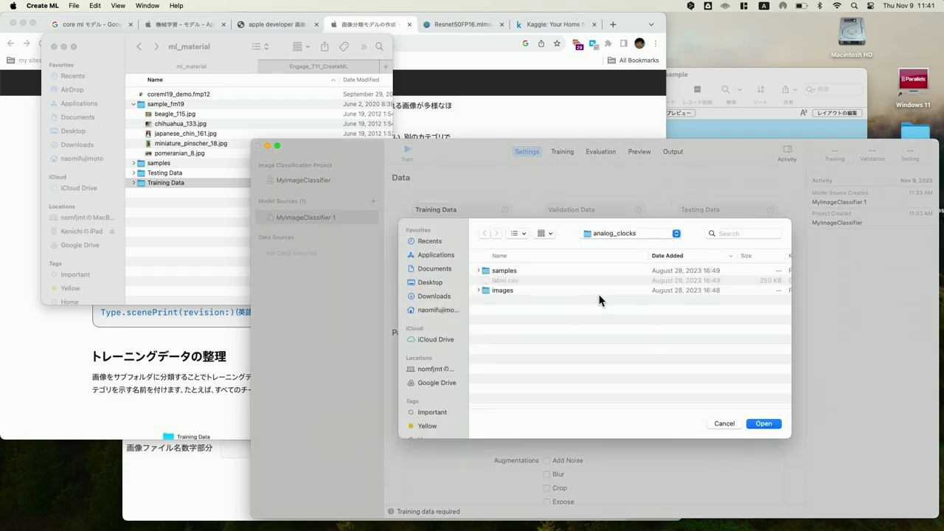
pyautogui.click(608, 234)
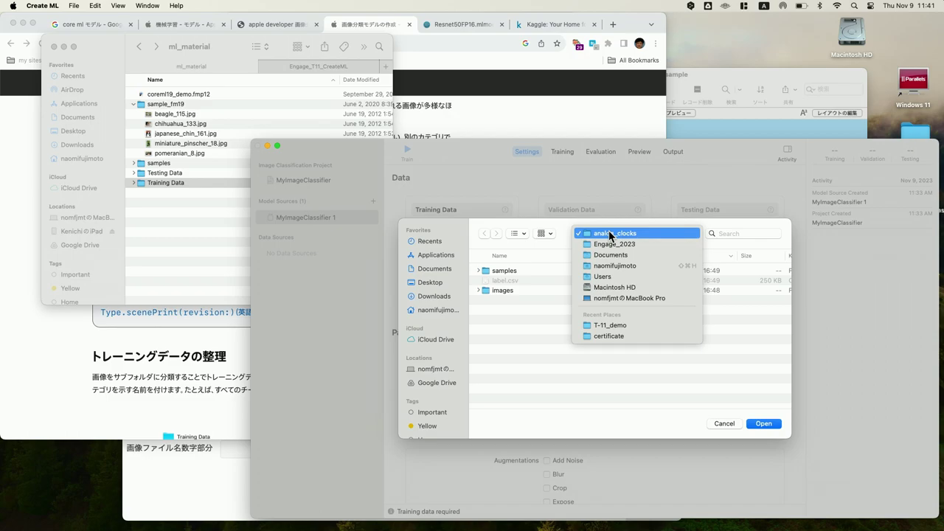
pyautogui.click(609, 244)
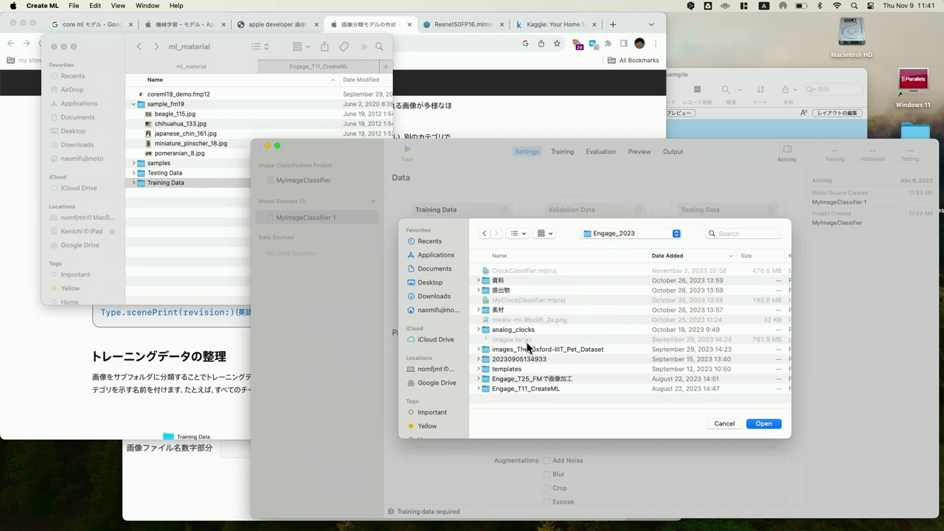
pyautogui.click(528, 389)
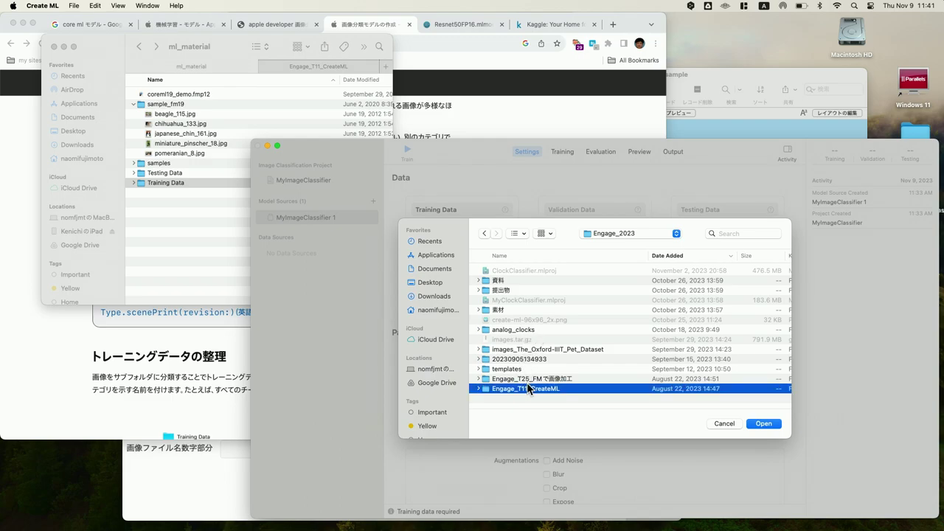
pyautogui.doubleClick(528, 388)
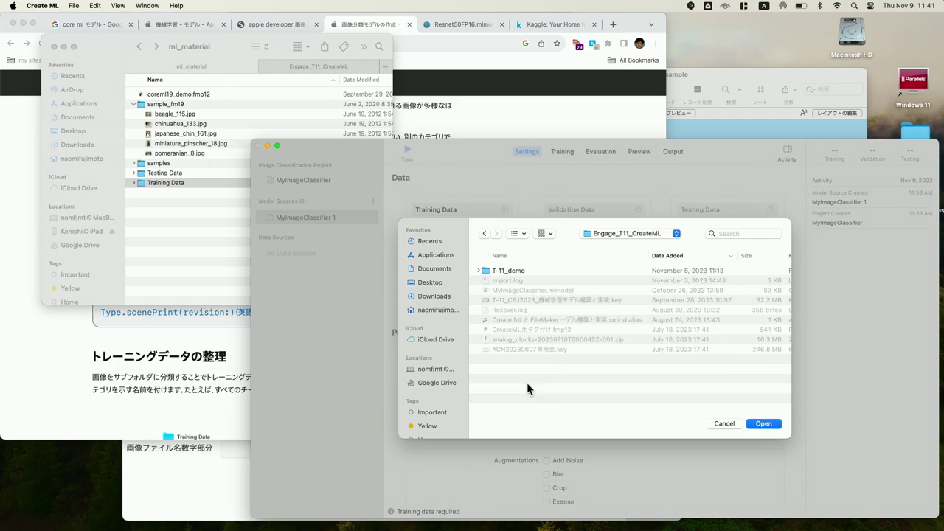
pyautogui.doubleClick(501, 273)
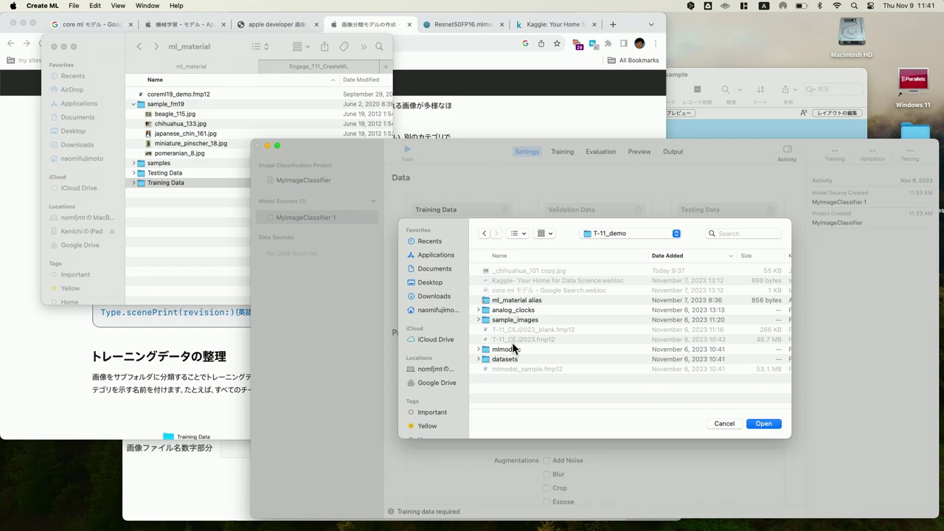
pyautogui.doubleClick(512, 301)
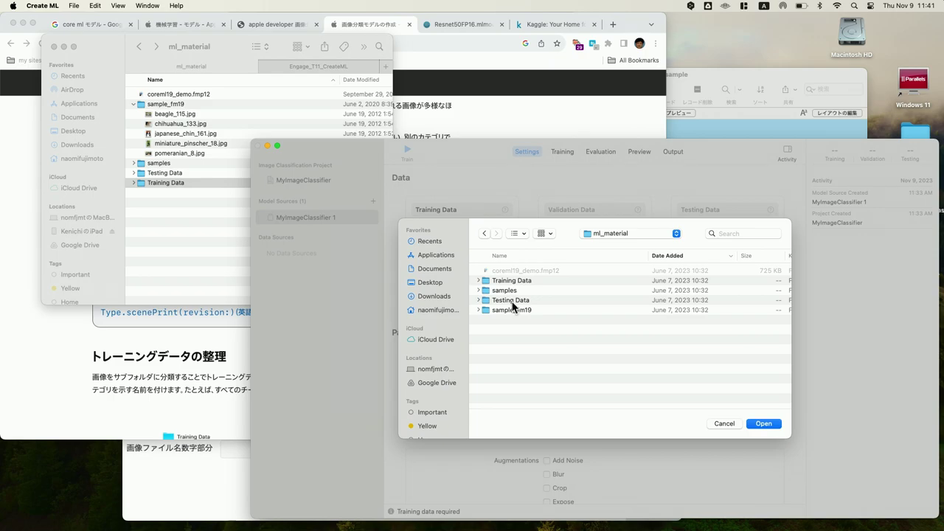
pyautogui.click(514, 284)
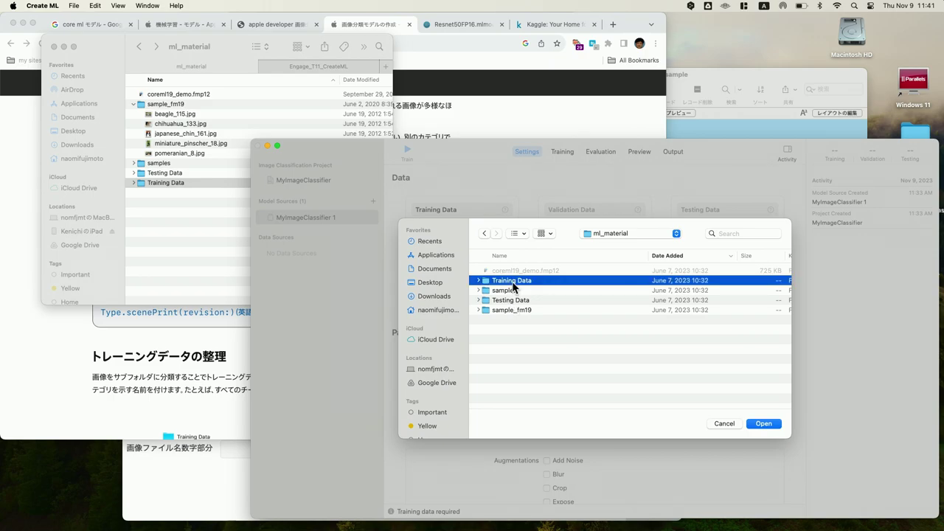
pyautogui.click(763, 424)
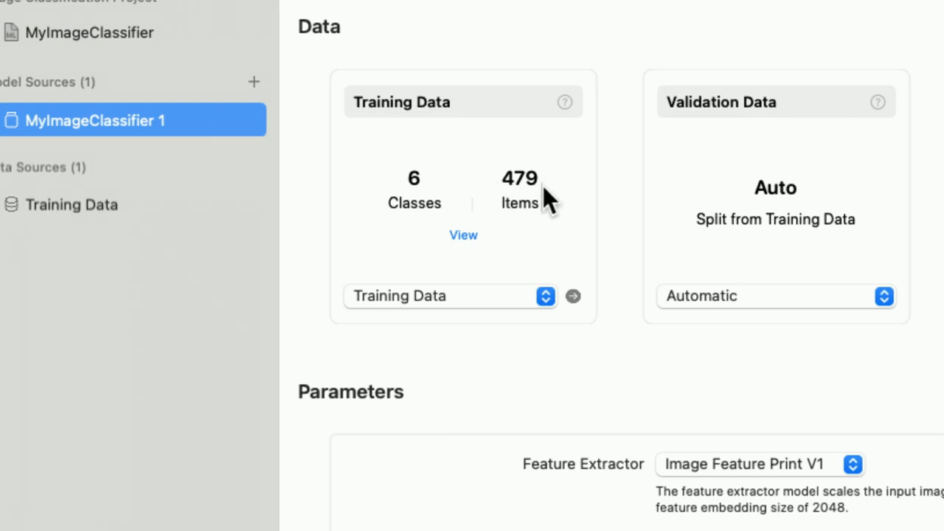
# - Train the MyImageClassifier 1 model on the loaded training data with the default 25 iterations
pyautogui.press('F4')
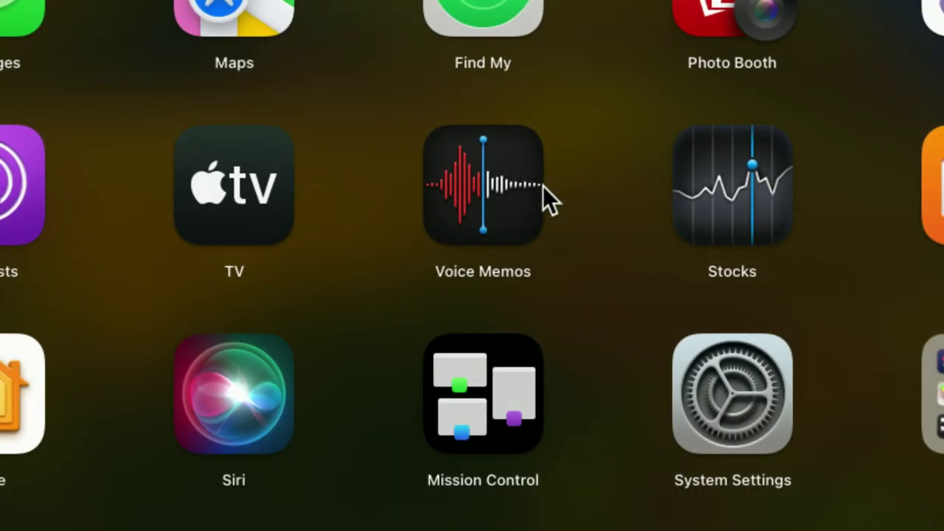
pyautogui.click(601, 189)
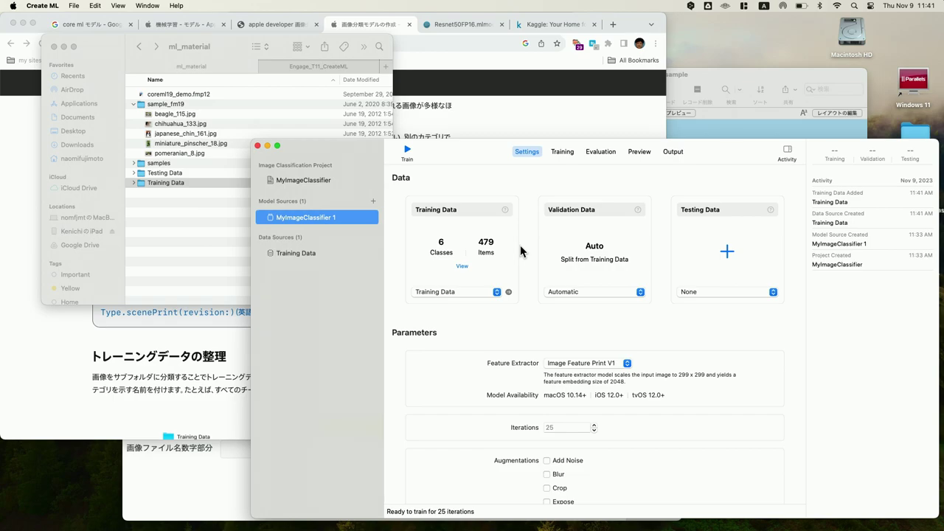
pyautogui.click(407, 154)
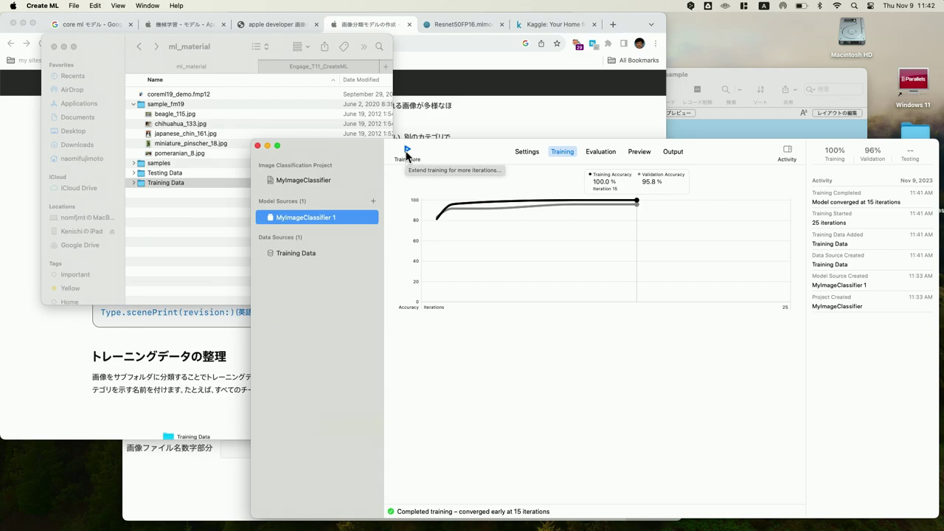
# - Evaluate the trained model by choosing the Testing Data folder from ml_material as its testing data and running the test
pyautogui.click(601, 152)
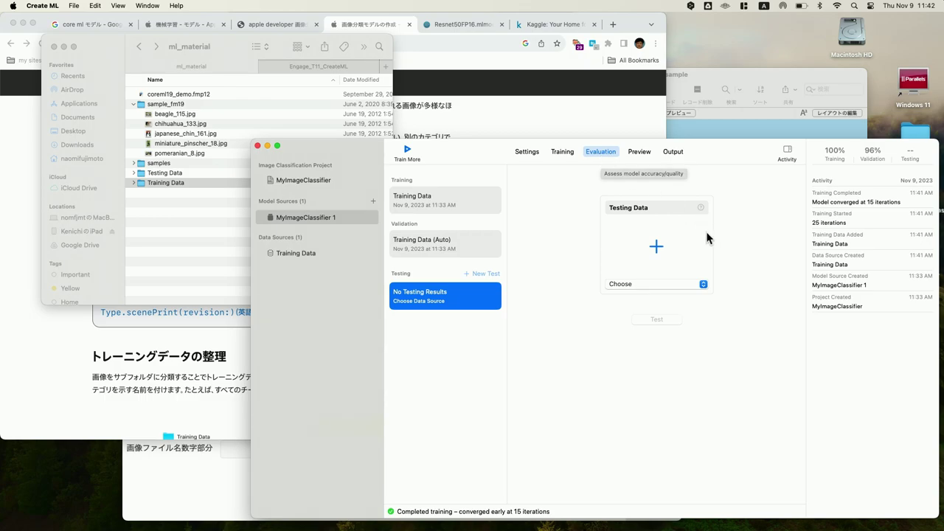
pyautogui.click(654, 285)
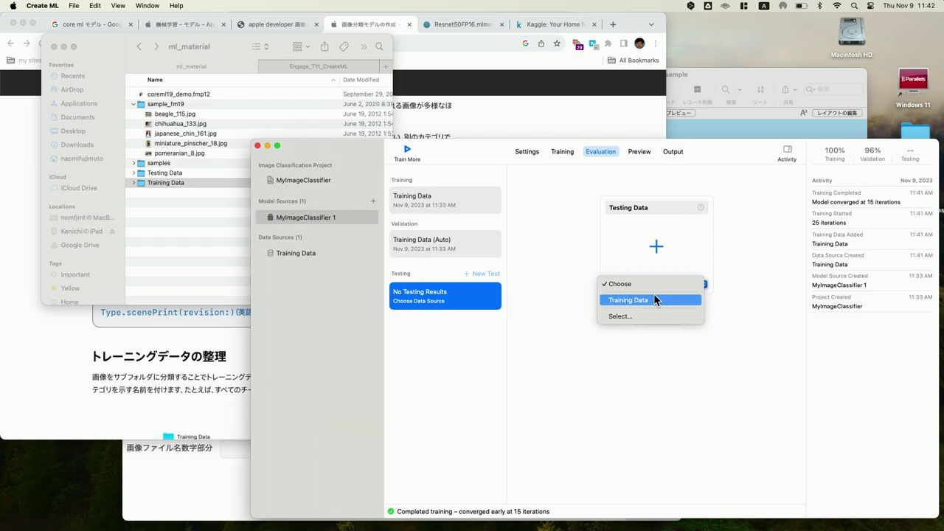
pyautogui.click(653, 321)
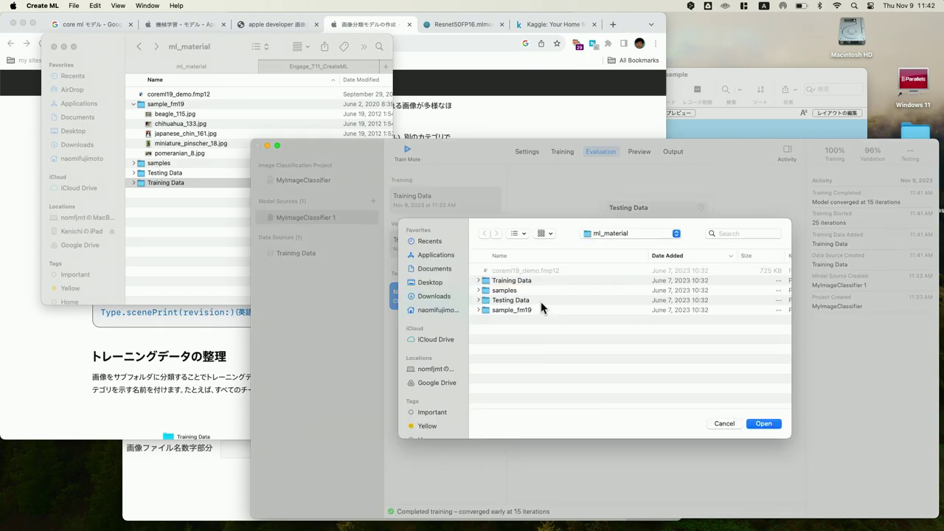
pyautogui.doubleClick(540, 301)
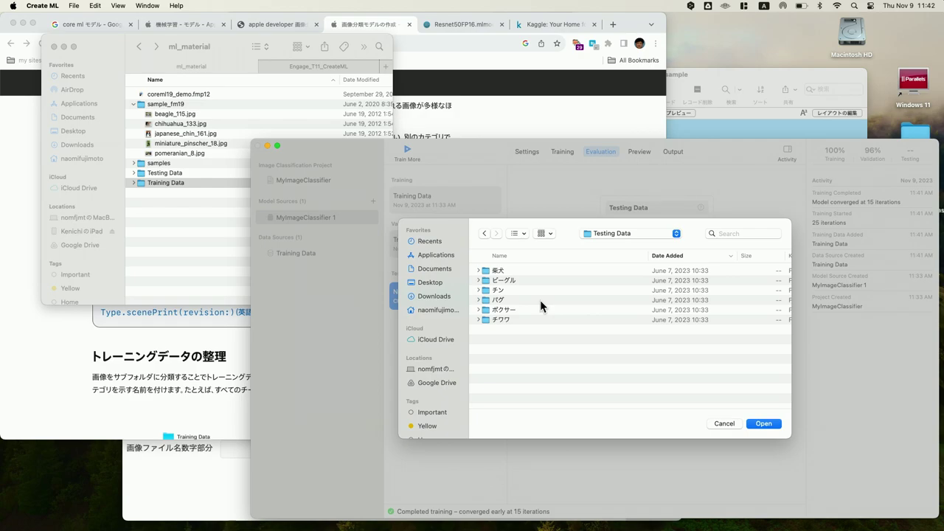
pyautogui.click(484, 234)
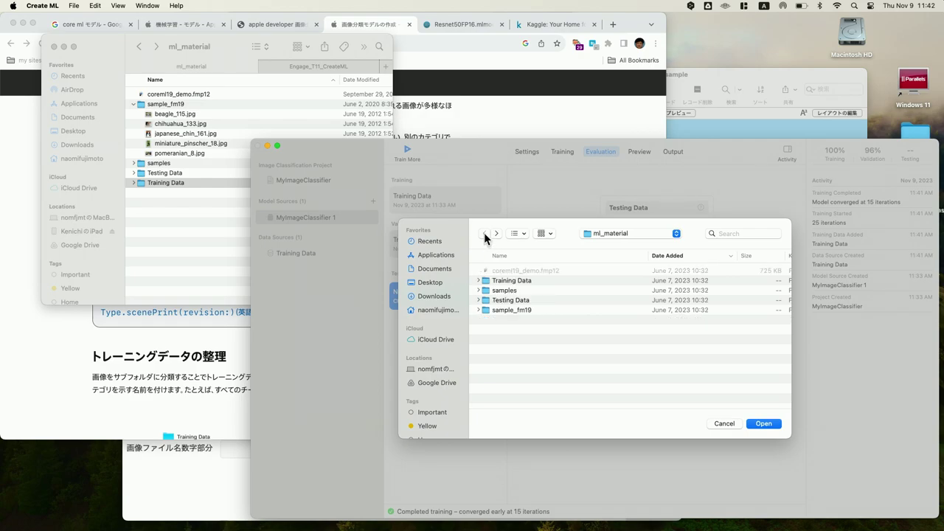
pyautogui.click(537, 302)
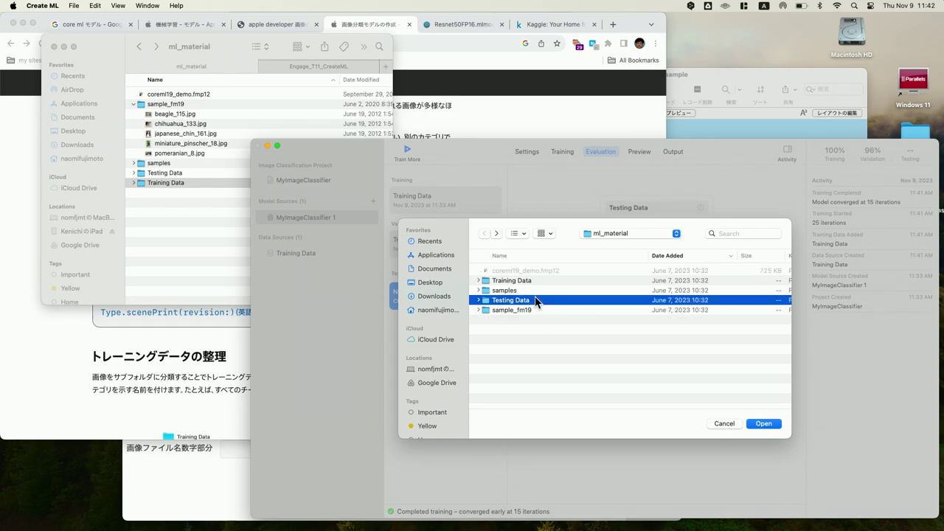
pyautogui.click(770, 426)
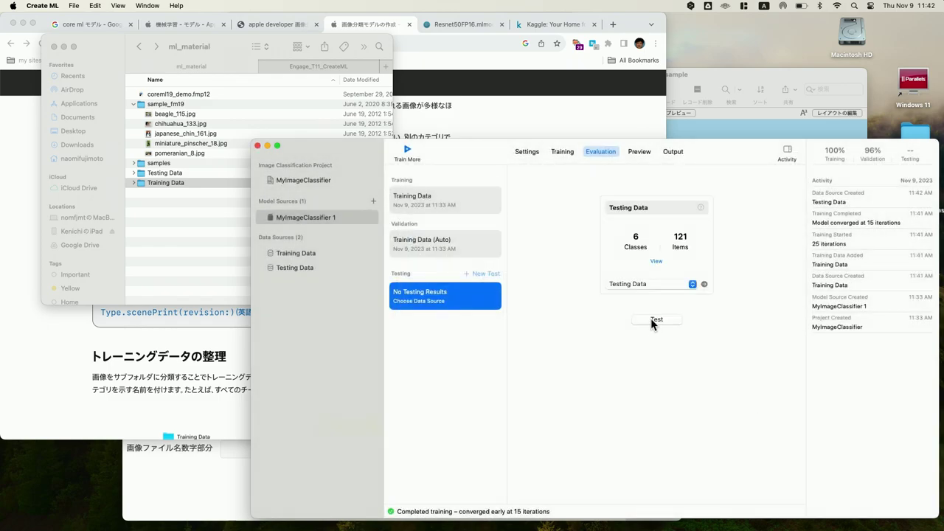
pyautogui.click(651, 320)
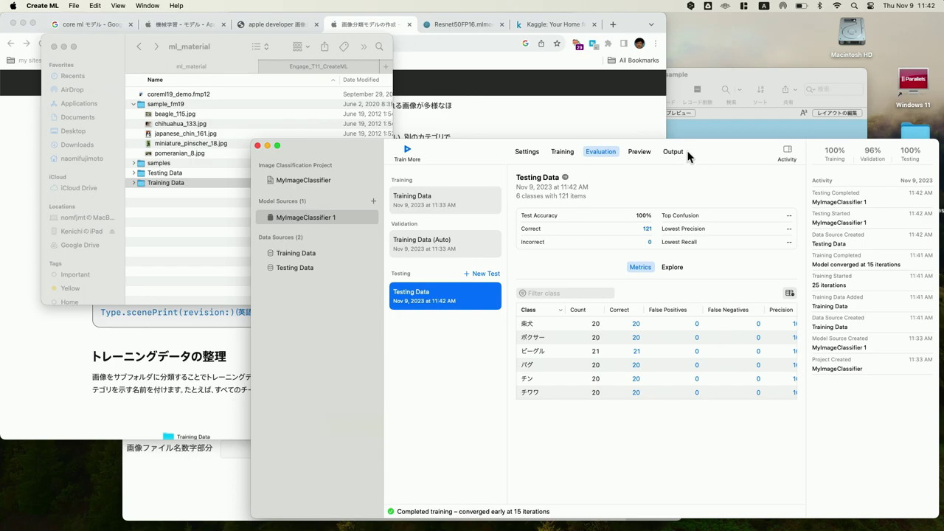
# - Add the five dog photos from Finder's sample_fm19 folder to the trained model's Preview in Create ML
pyautogui.click(640, 152)
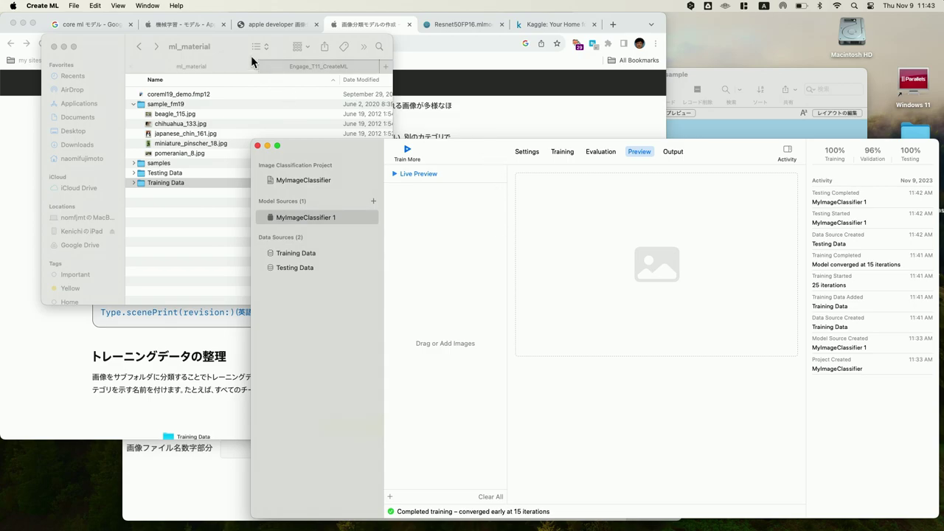
pyautogui.click(221, 38)
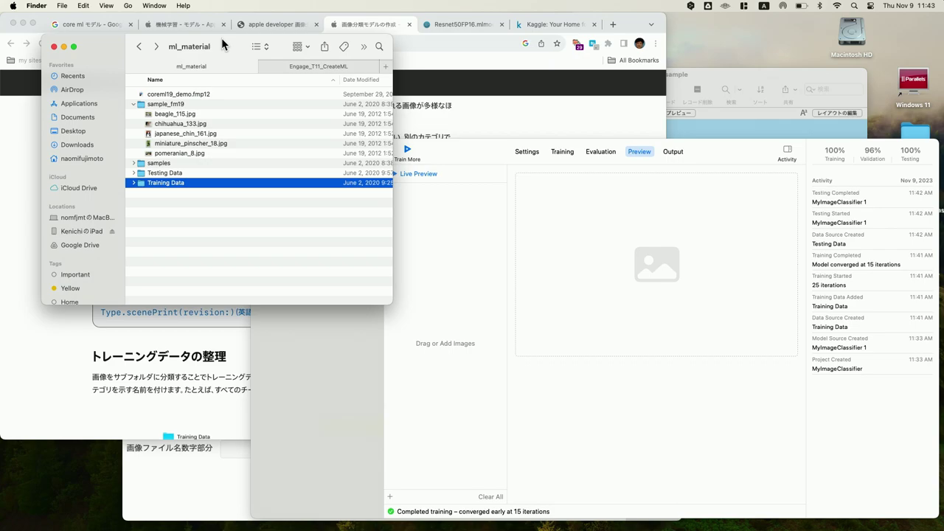
pyautogui.click(135, 104)
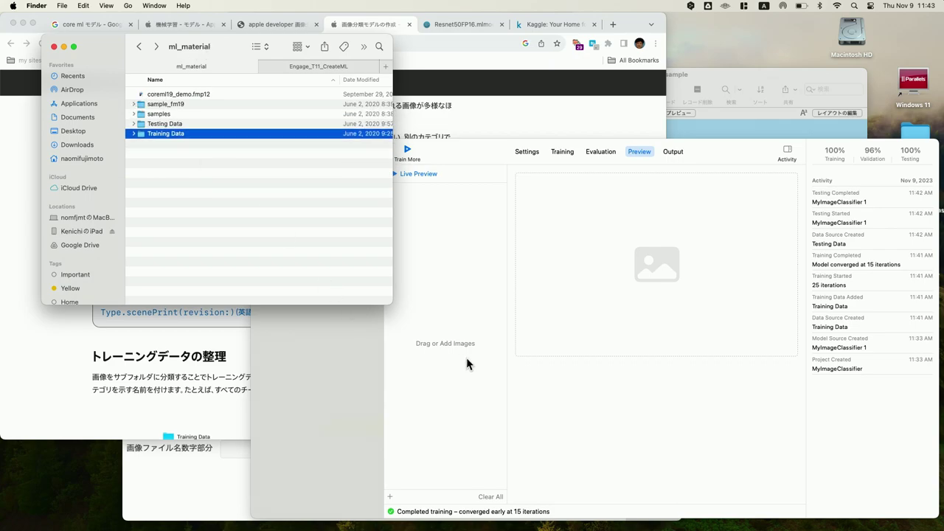
pyautogui.click(467, 364)
pyautogui.click(215, 220)
pyautogui.doubleClick(170, 104)
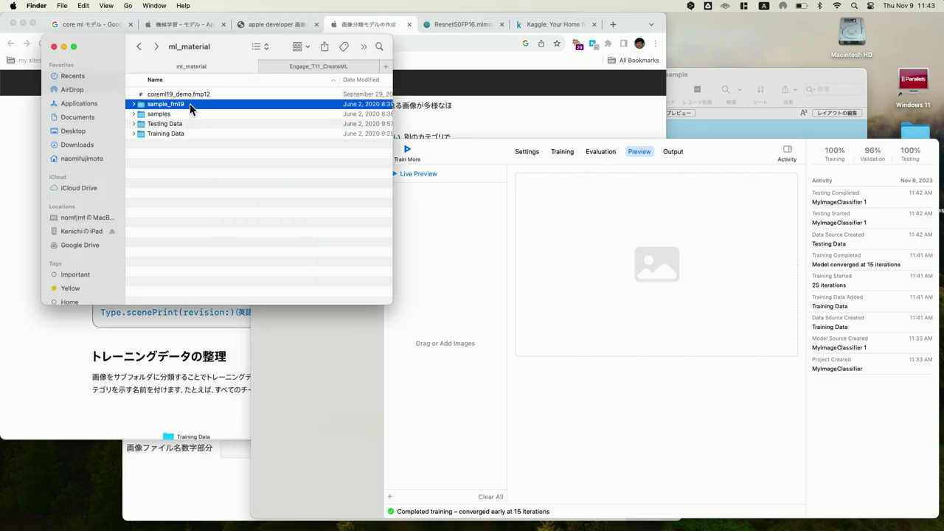
pyautogui.moveTo(184, 170); pyautogui.dragTo(170, 96)
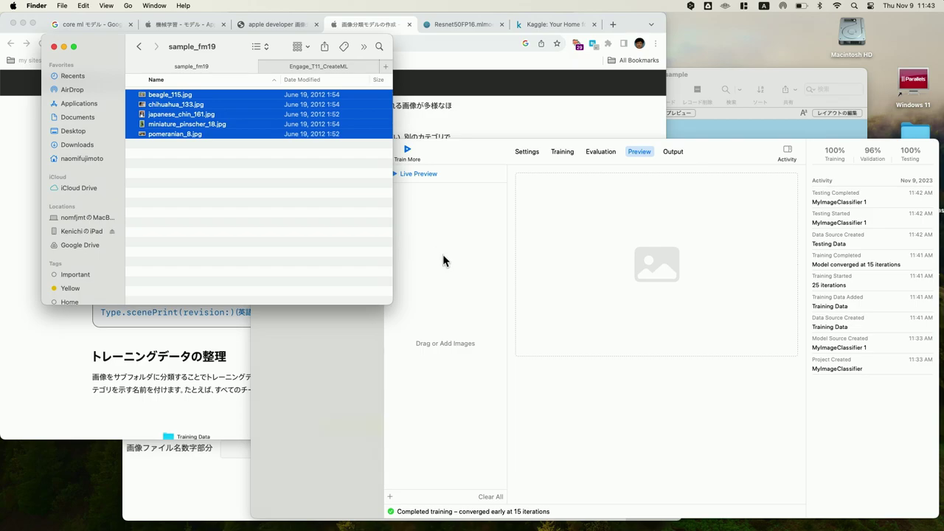
pyautogui.moveTo(169, 102); pyautogui.dragTo(480, 290)
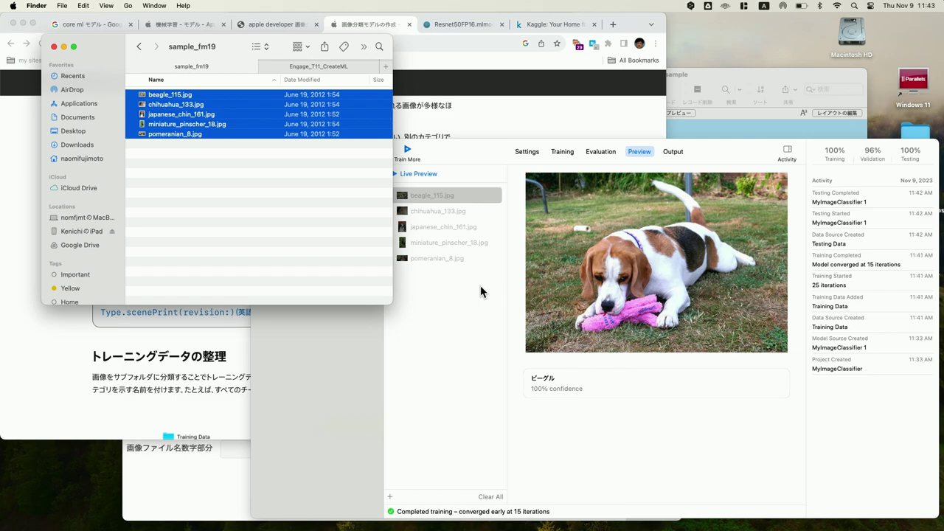
# - Return to Create ML and examine the predictions for chihuahua_133.jpg and japanese_chin_161.jpg
pyautogui.click(592, 442)
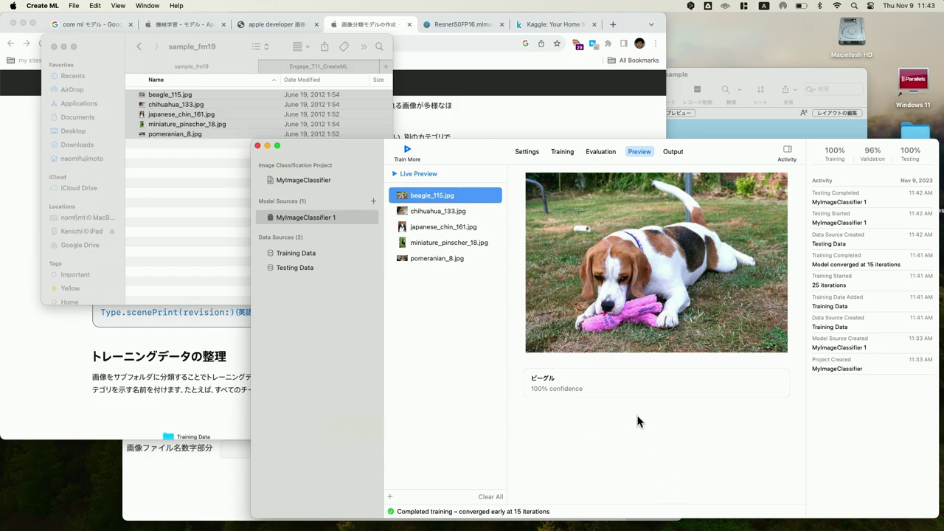
pyautogui.click(440, 213)
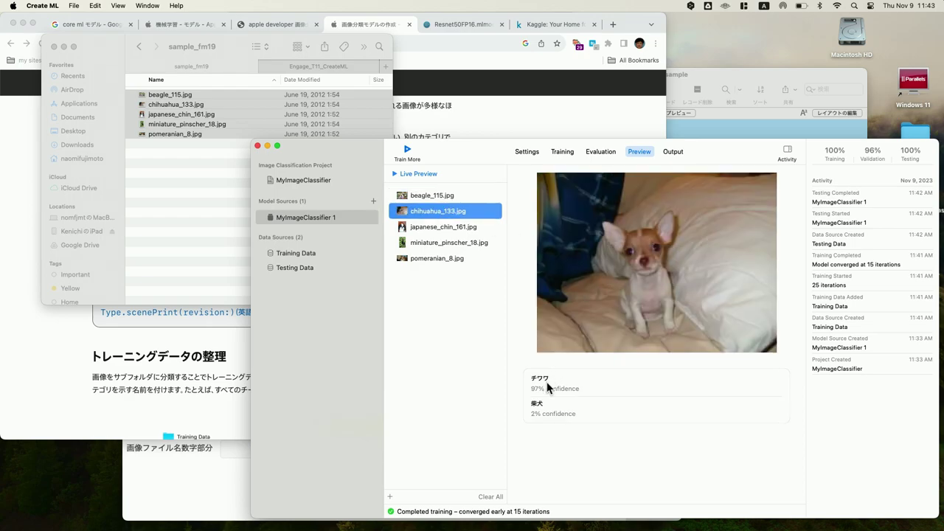
pyautogui.click(454, 231)
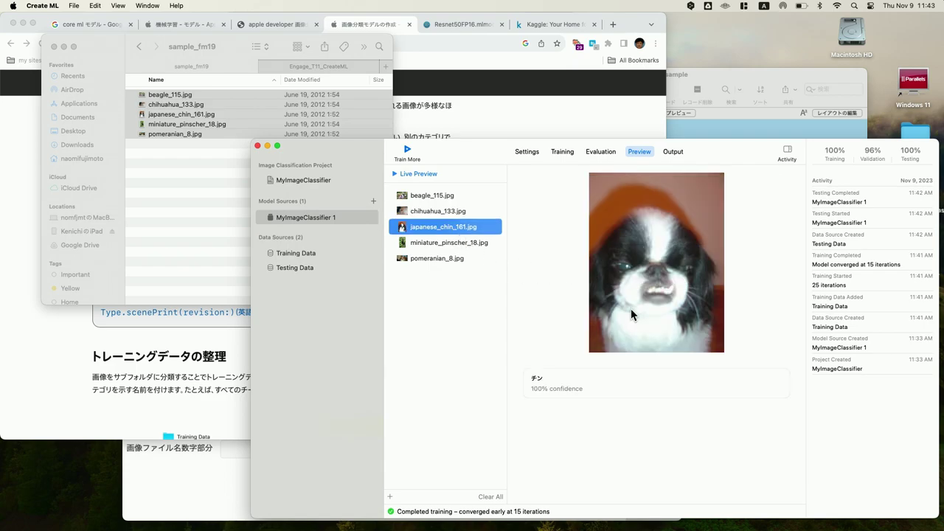
# - Examine the model's predictions for miniature_pinscher_18.jpg and pomeranian_8.jpg
pyautogui.click(453, 245)
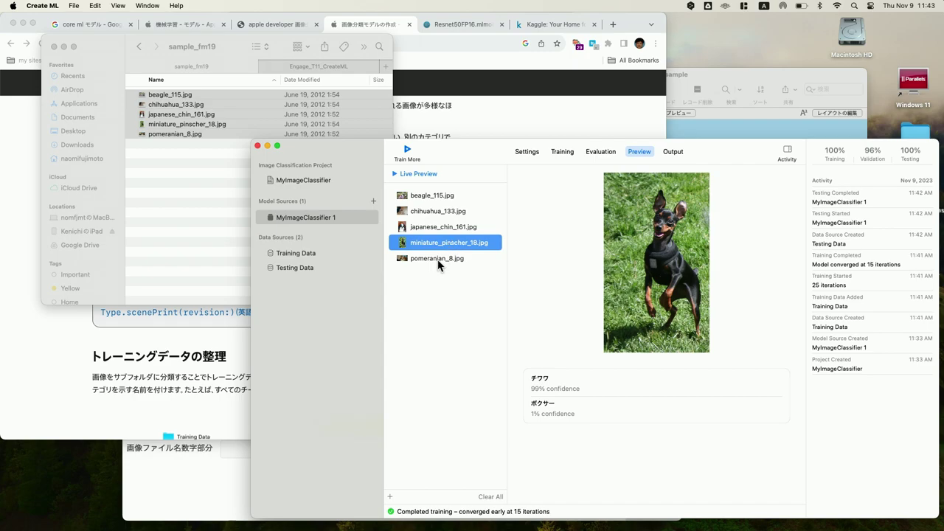
pyautogui.click(440, 260)
pyautogui.click(433, 245)
pyautogui.click(449, 266)
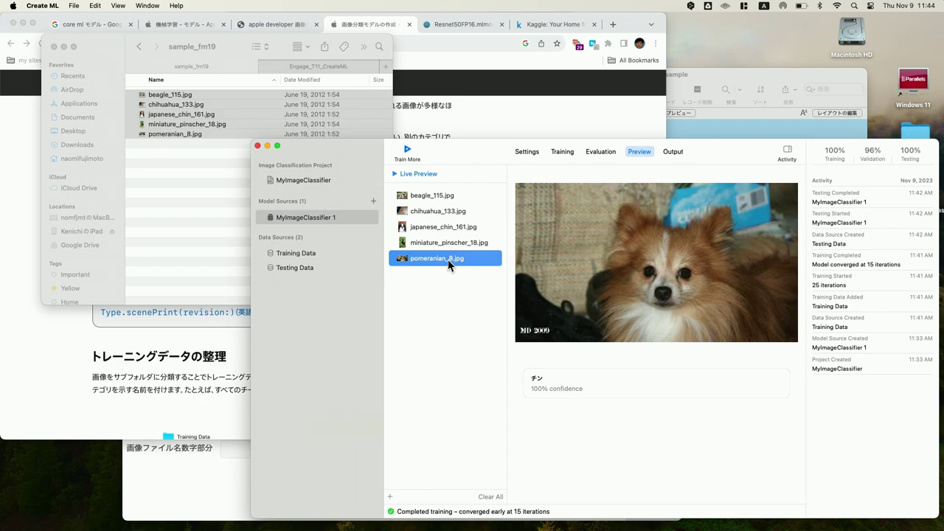
# - Export the trained MyImageClassifier 1 model from its Output to the desktop and close the Create ML project
pyautogui.click(674, 151)
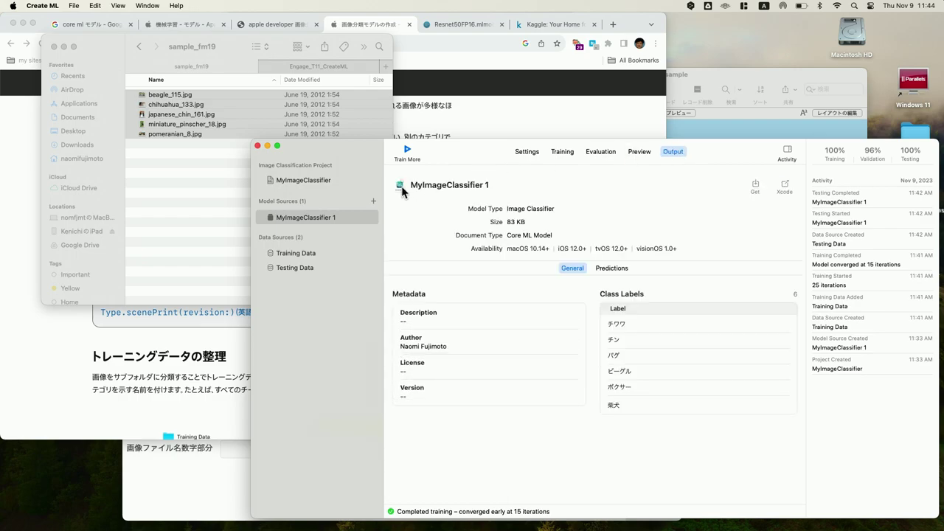
pyautogui.moveTo(399, 189); pyautogui.dragTo(86, 484)
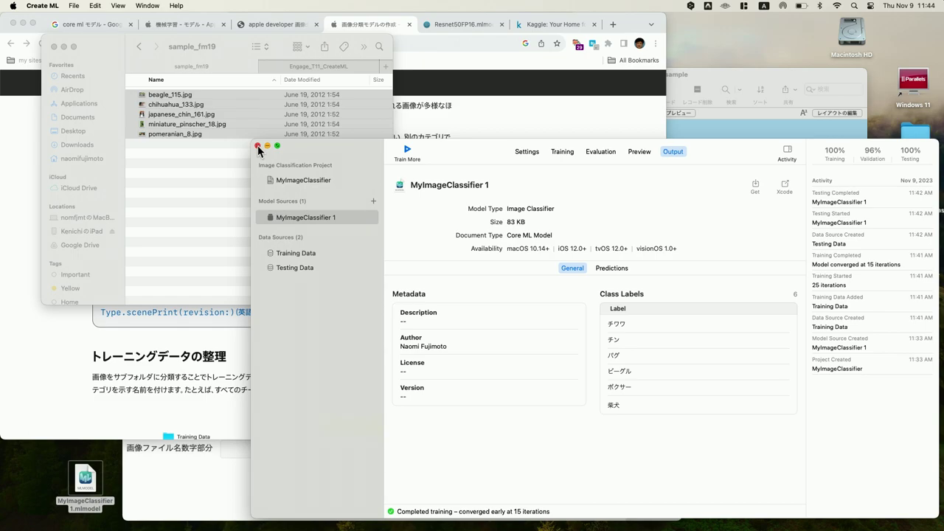
pyautogui.click(259, 147)
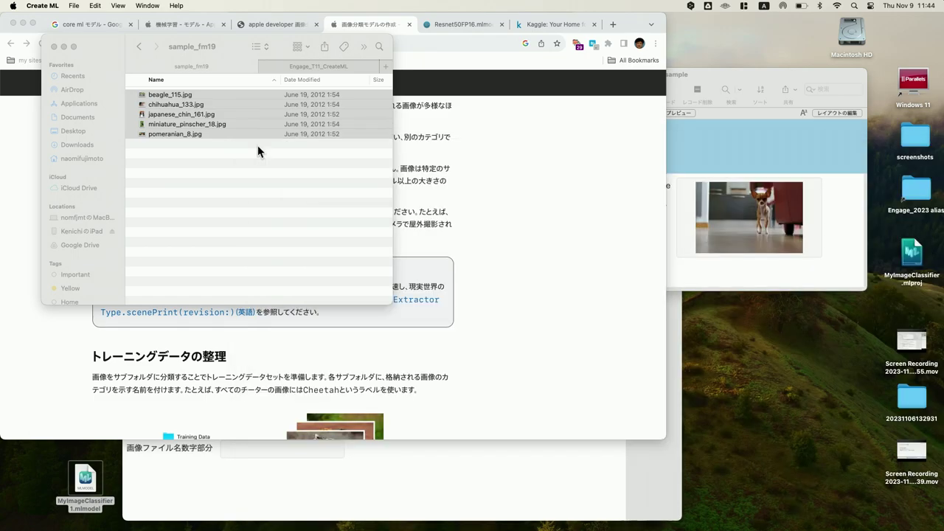
# - Switch to the mlmodel_sample file in FileMaker Pro and cut the dog photo from the image container
pyautogui.click(727, 138)
pyautogui.click(750, 215)
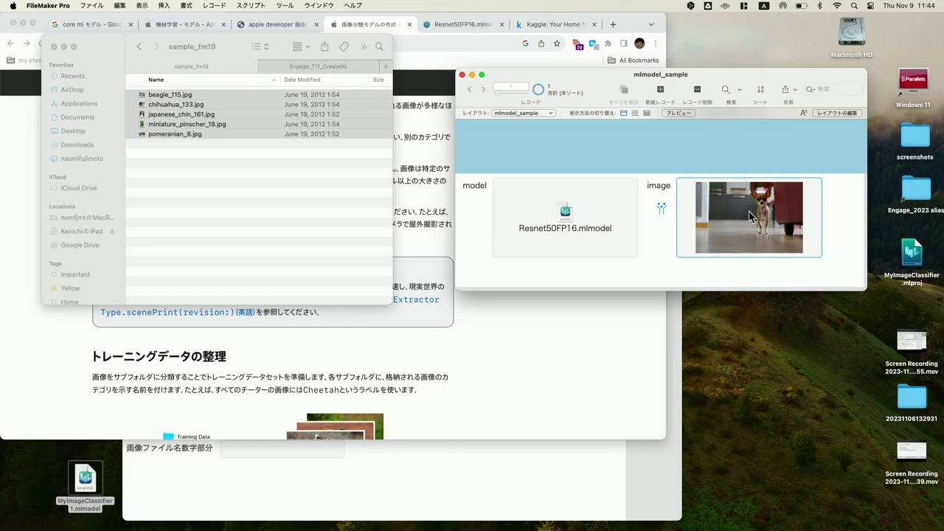
pyautogui.rightClick(749, 216)
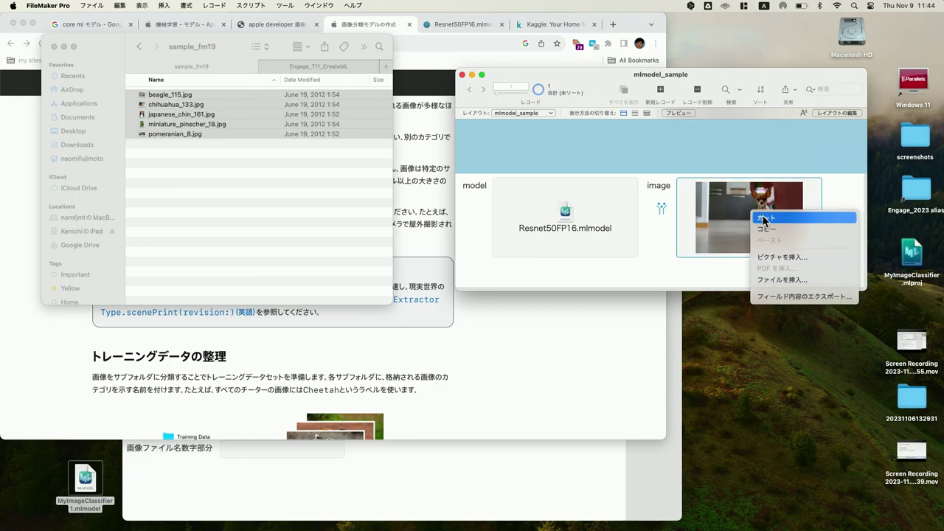
pyautogui.click(766, 219)
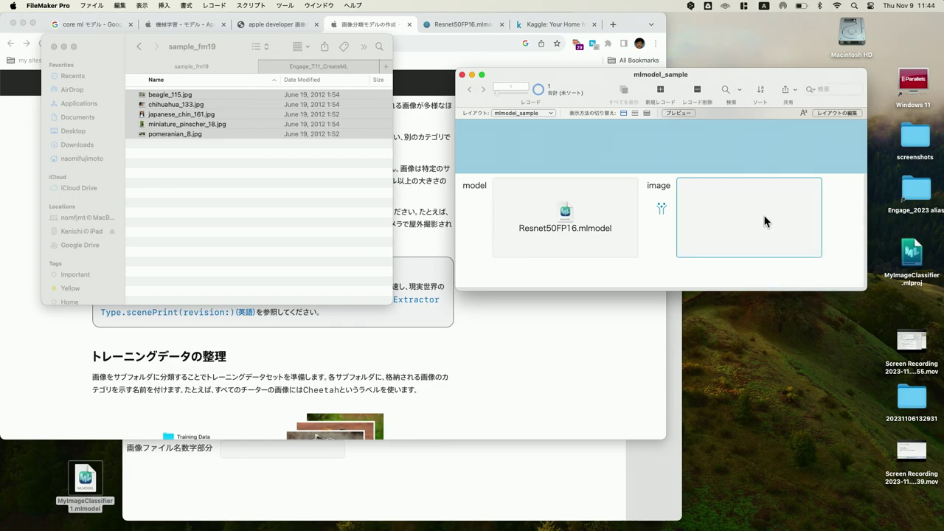
# - Replace Resnet50FP16.mlmodel in the model container with MyImageClassifier 1.mlmodel from the desktop
pyautogui.rightClick(568, 215)
pyautogui.click(583, 219)
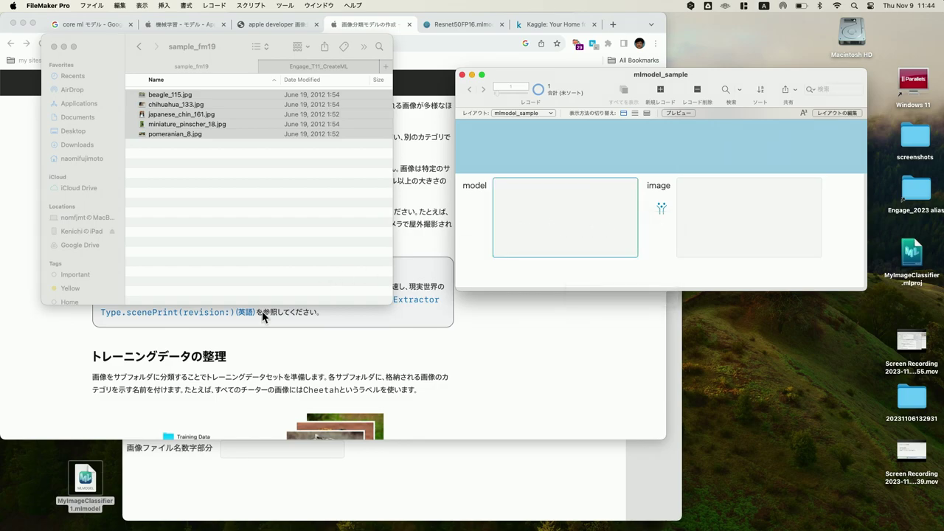
pyautogui.moveTo(93, 476); pyautogui.dragTo(557, 207)
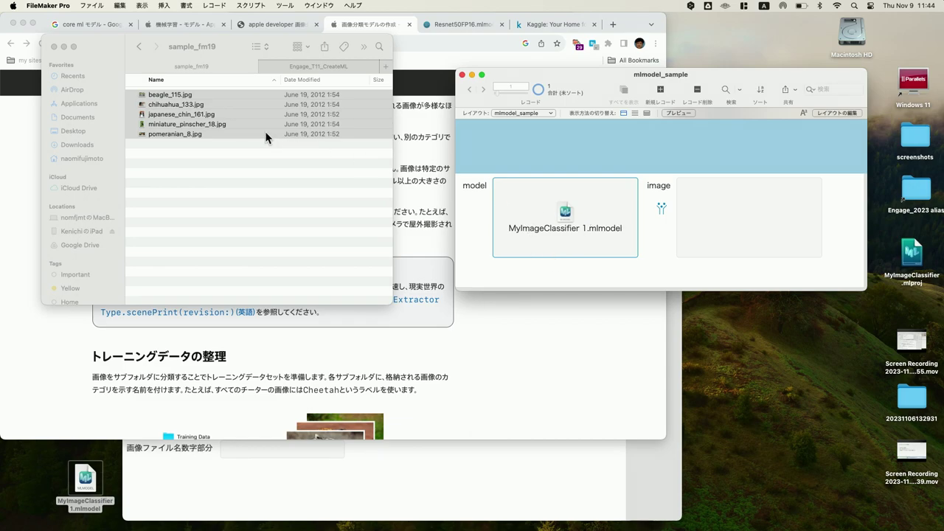
# - Insert pomeranian_8.jpg from Finder's sample_fm19 folder into the image container of mlmodel_sample
pyautogui.click(227, 187)
pyautogui.click(227, 187)
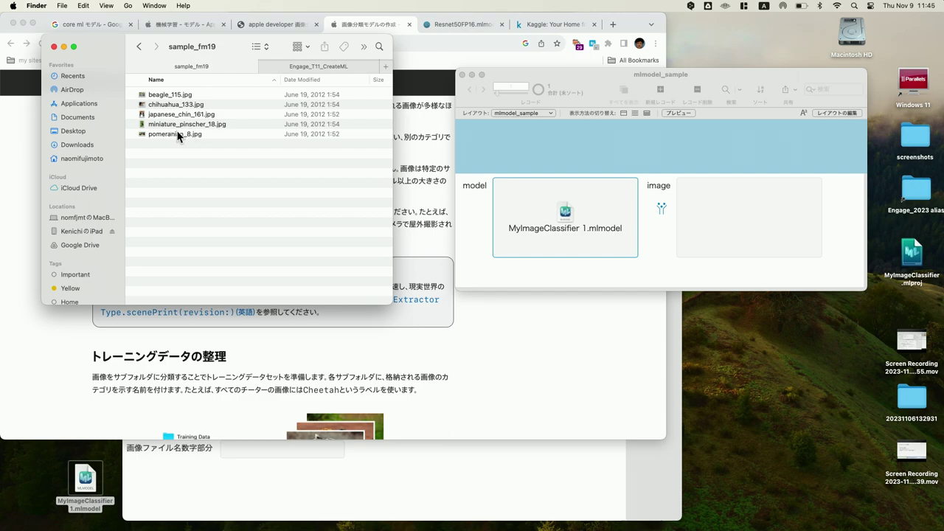
pyautogui.moveTo(175, 133); pyautogui.dragTo(769, 225)
# - Run the classification on the inserted photo, examine the returned classifications and confidences, and dismiss the results dialog
pyautogui.click(660, 212)
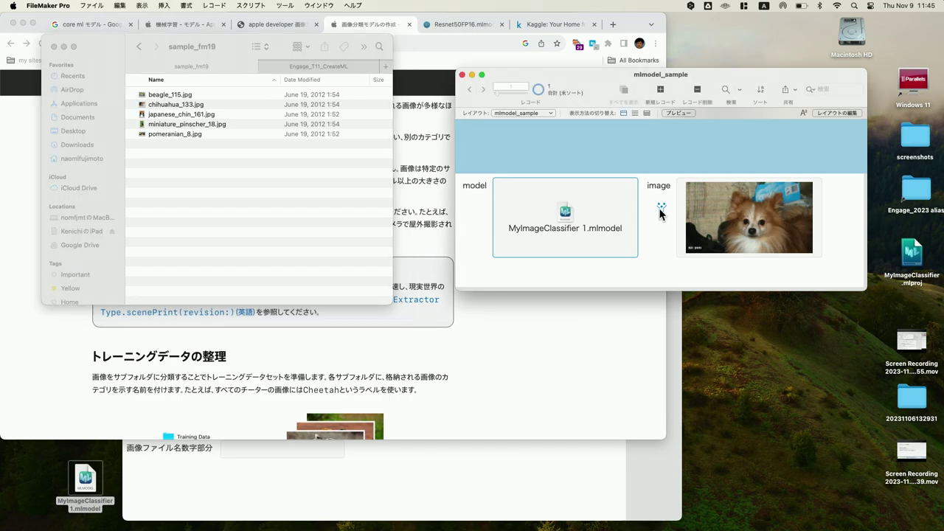
pyautogui.click(661, 213)
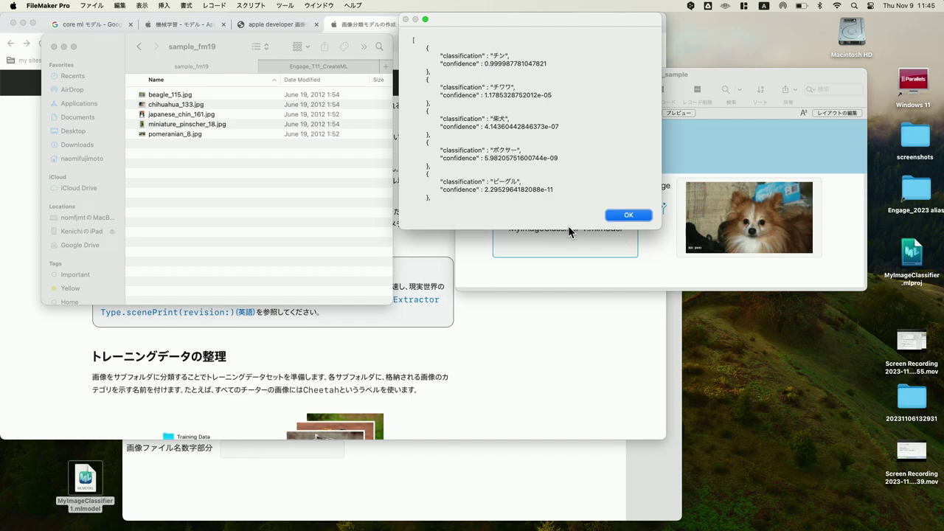
pyautogui.moveTo(570, 230); pyautogui.dragTo(565, 157)
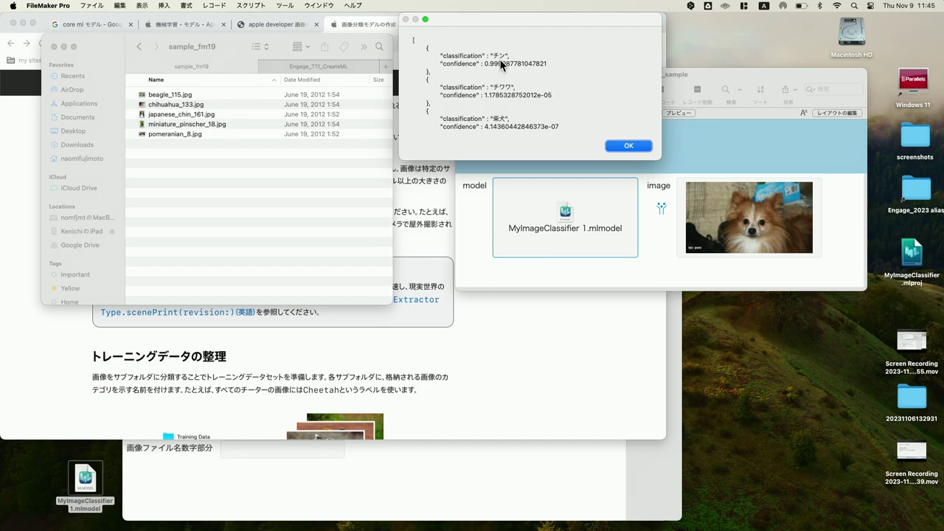
pyautogui.click(624, 146)
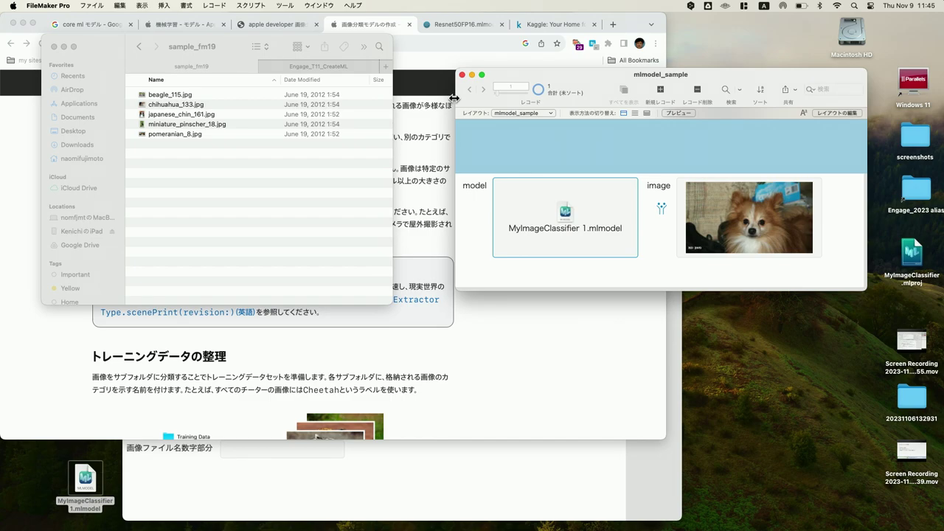
# - Switch to the slide presentation and advance it to the FileMakerの強み slide
pyautogui.press('super+Tab')
pyautogui.press('super+Tab')
pyautogui.press('super+Tab')
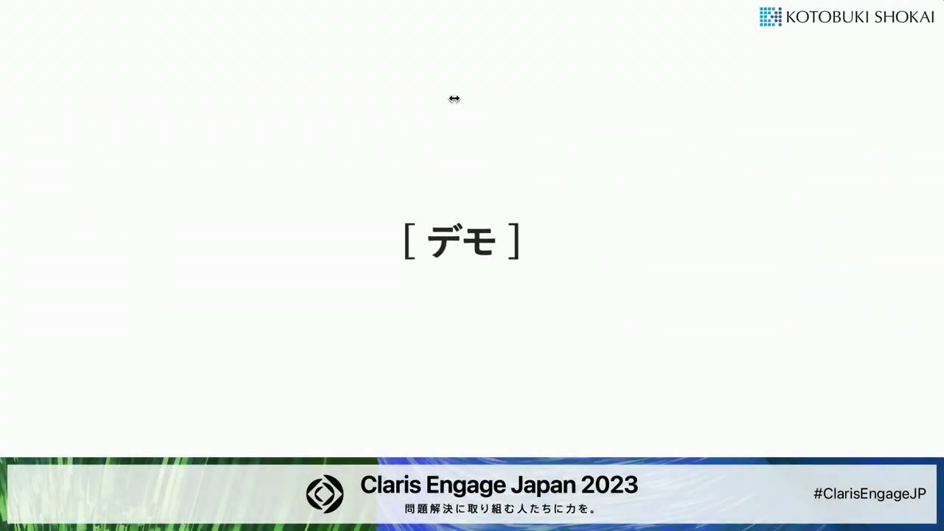
pyautogui.press('Right')
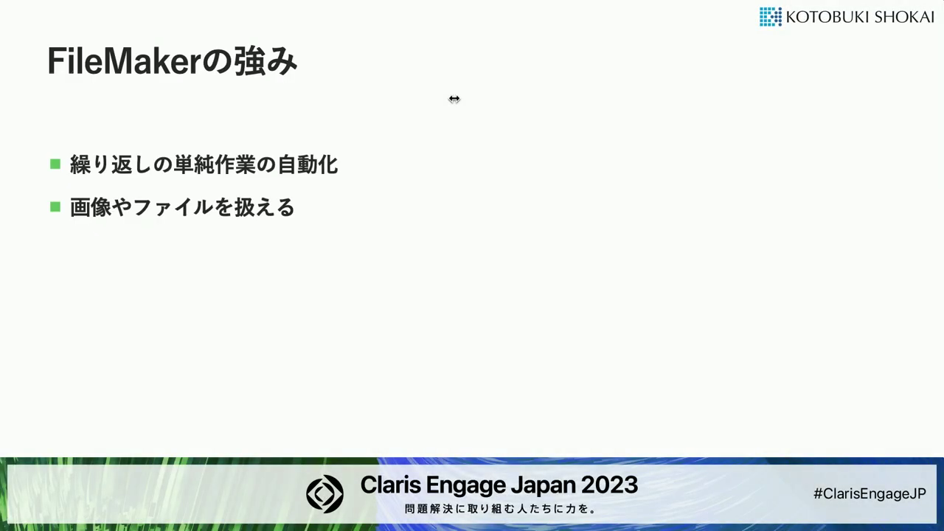